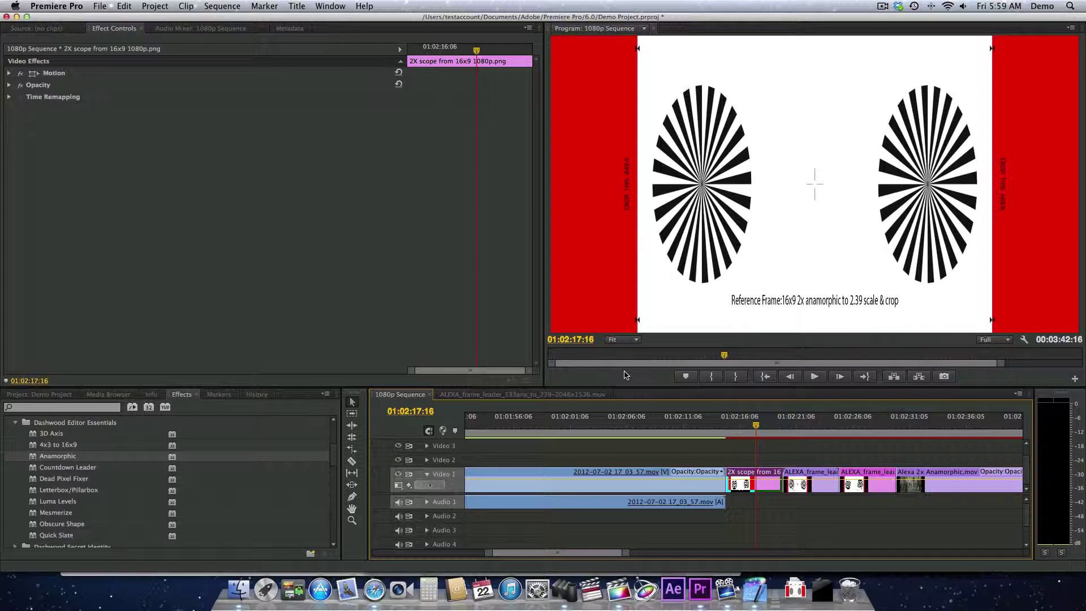
# Scrub to and park on a frame of the 2X scope clip
pyautogui.click(764, 422)
pyautogui.moveTo(745, 423); pyautogui.dragTo(746, 423)
pyautogui.click(753, 423)
# Drop Dashwood Anamorphic onto the 2X scope clip, leaving compression at 2X
pyautogui.moveTo(33, 459); pyautogui.dragTo(758, 486)
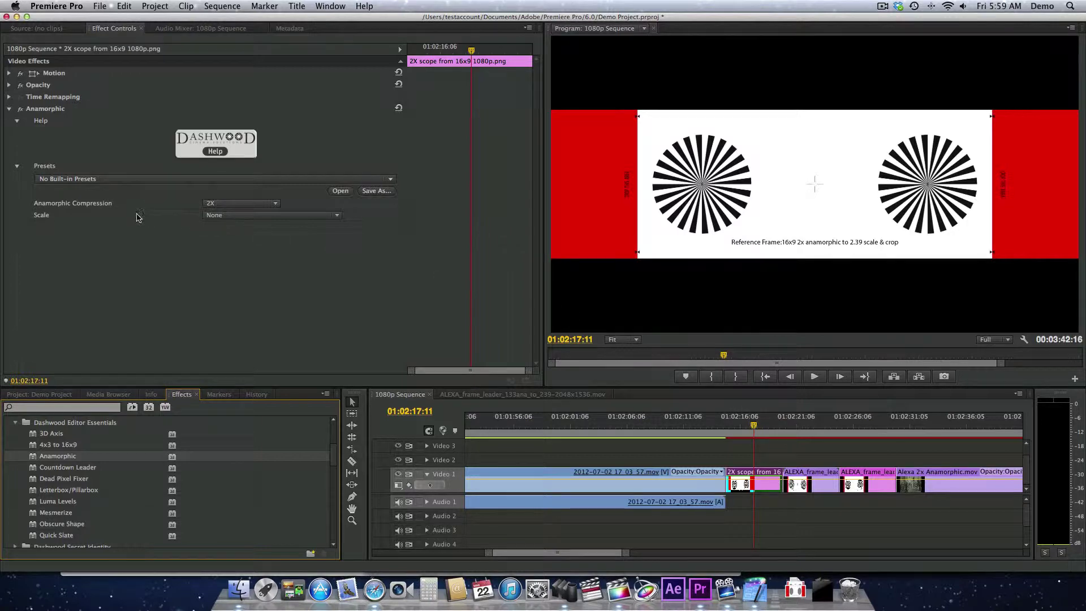
pyautogui.click(235, 203)
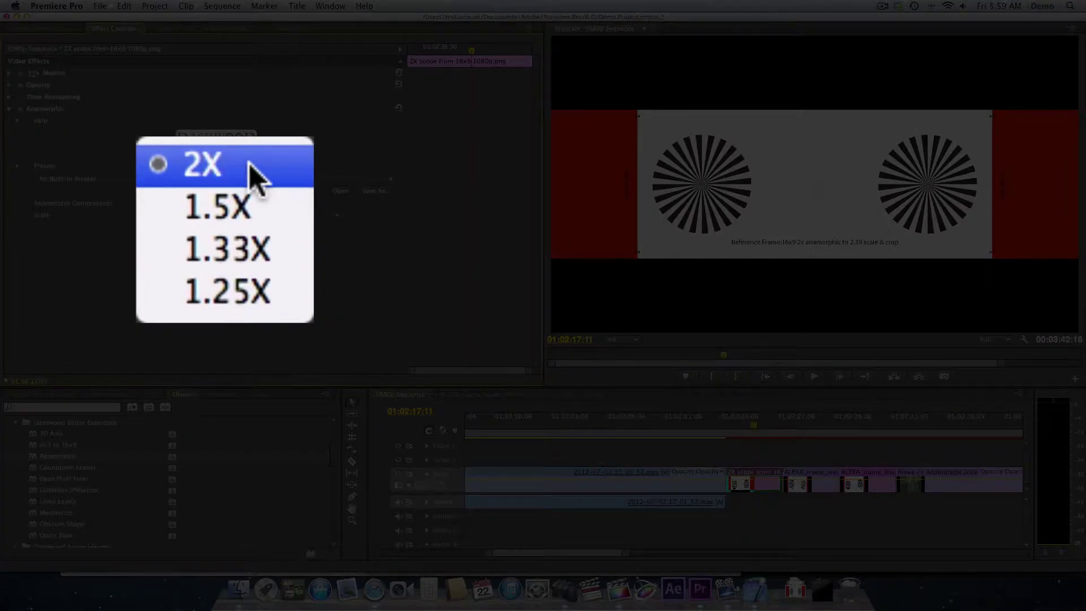
pyautogui.click(272, 154)
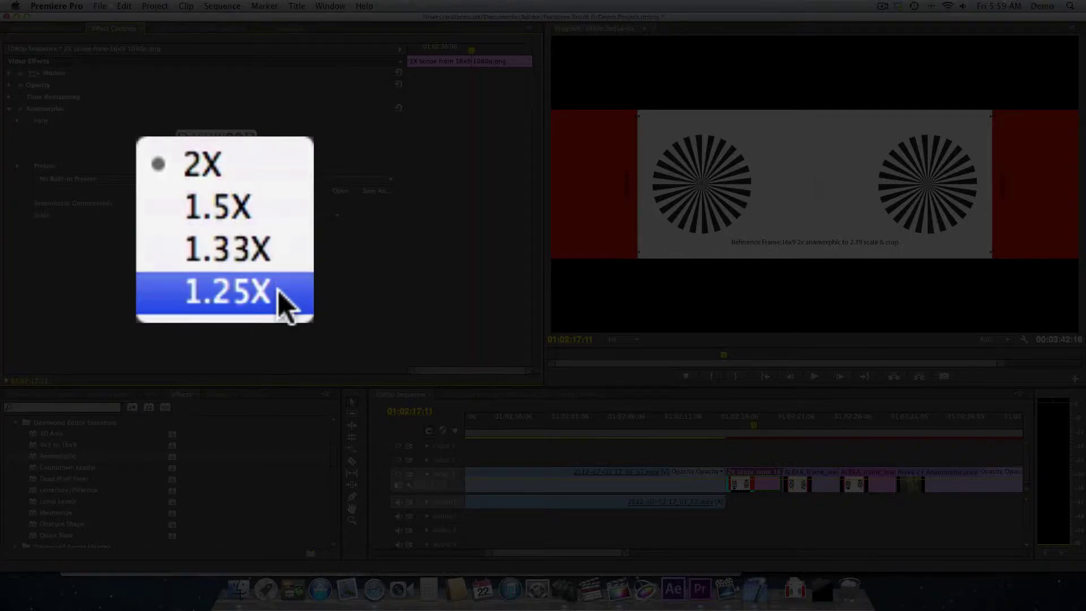
pyautogui.click(298, 296)
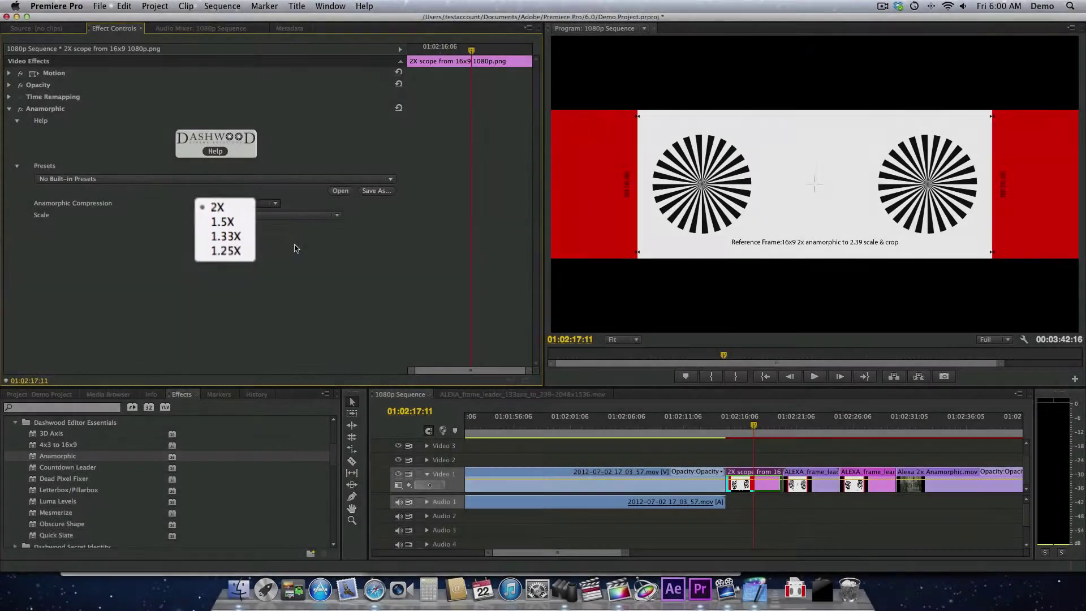
pyautogui.click(208, 208)
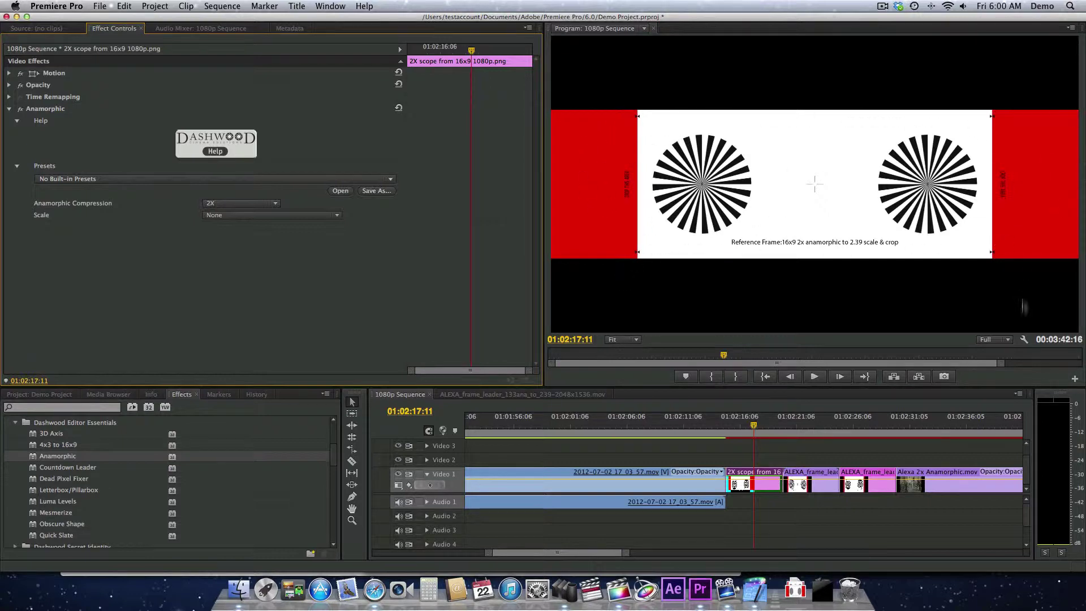
# Choose the 2.39 Scope2X from 16x9 scale preset for the Anamorphic effect
pyautogui.click(297, 216)
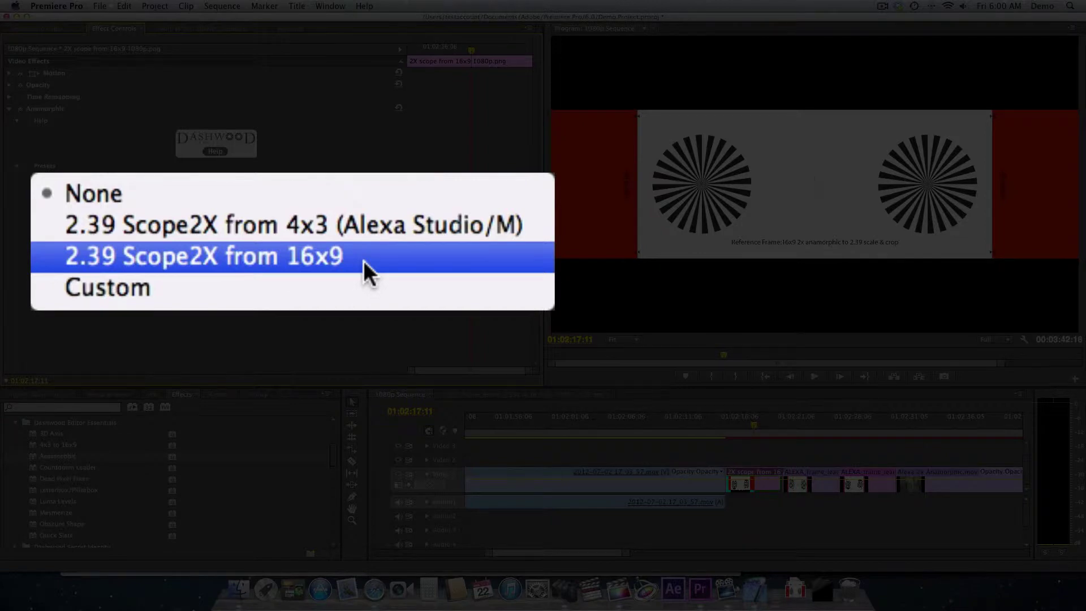
pyautogui.click(328, 271)
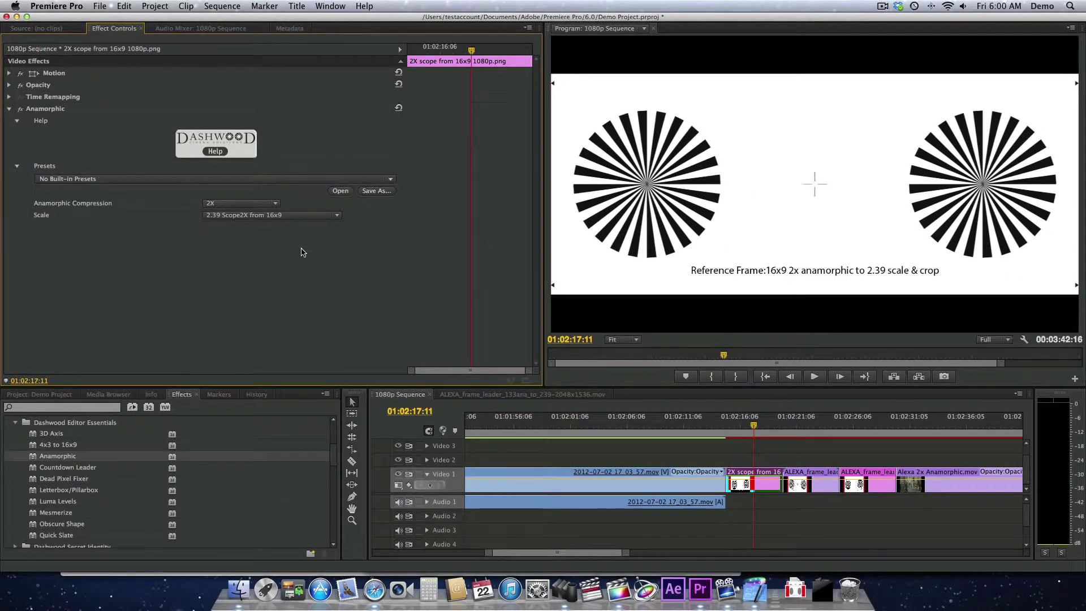
pyautogui.click(294, 215)
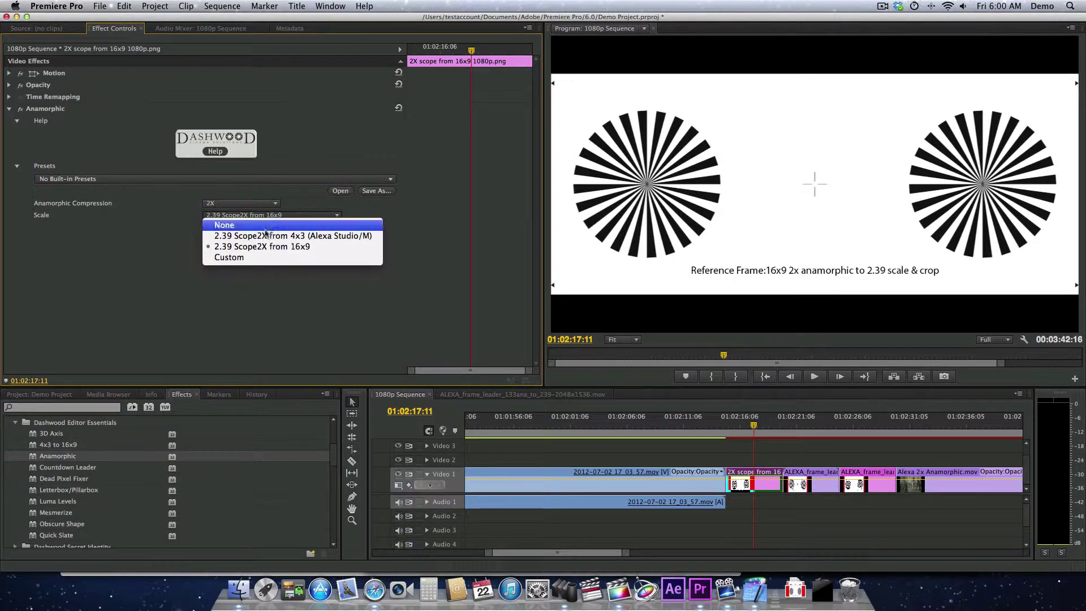
# Change the Anamorphic scale to Custom at 1.20, then jump to the ALEXA reference frame
pyautogui.click(245, 261)
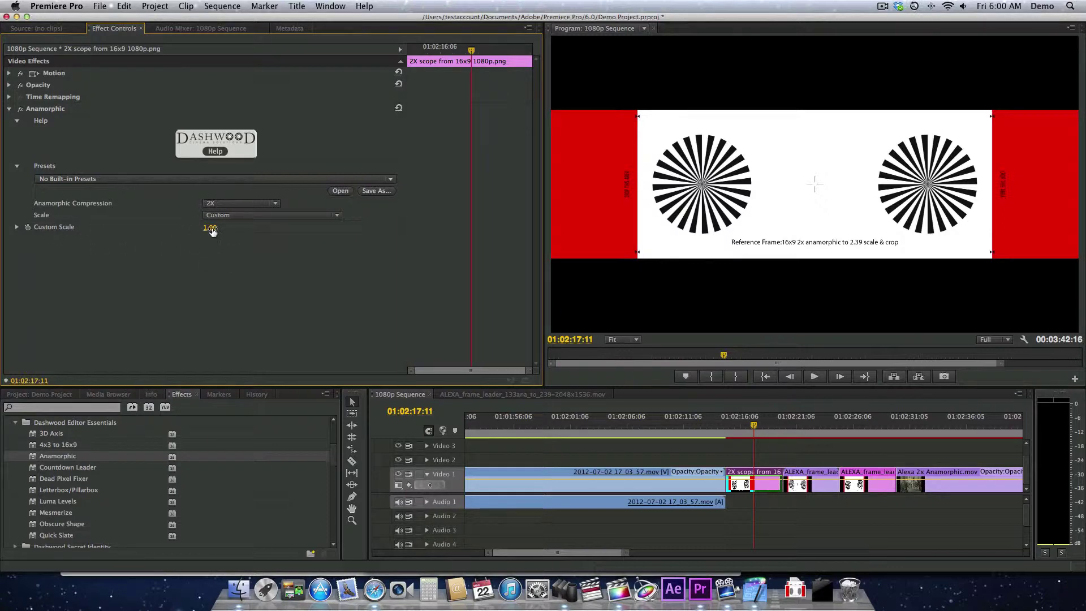
pyautogui.moveTo(212, 233); pyautogui.dragTo(245, 273)
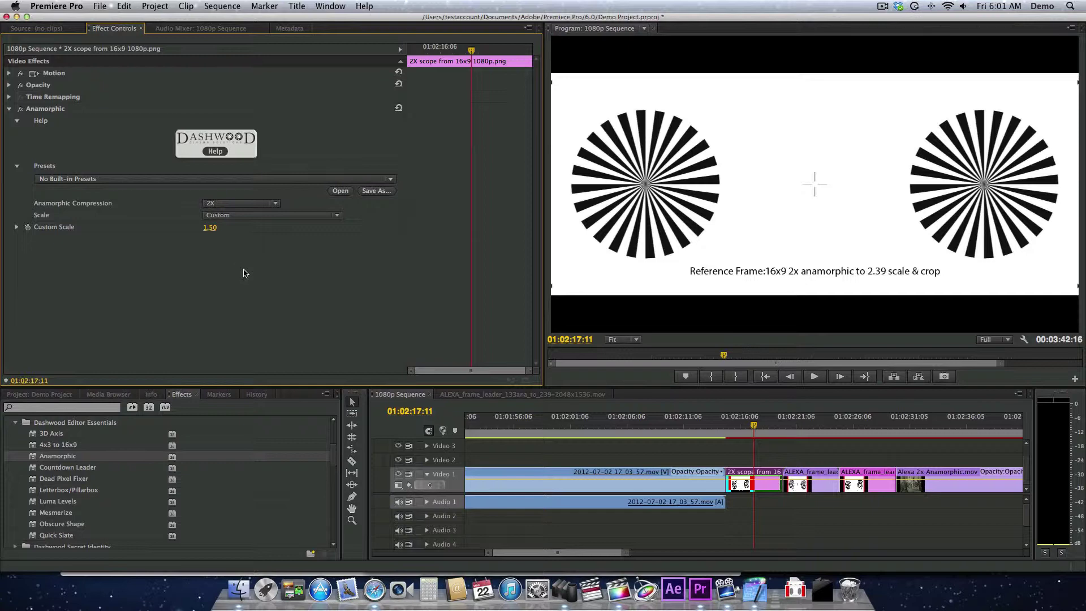
pyautogui.click(210, 227)
pyautogui.write('1.4')
pyautogui.press('Return')
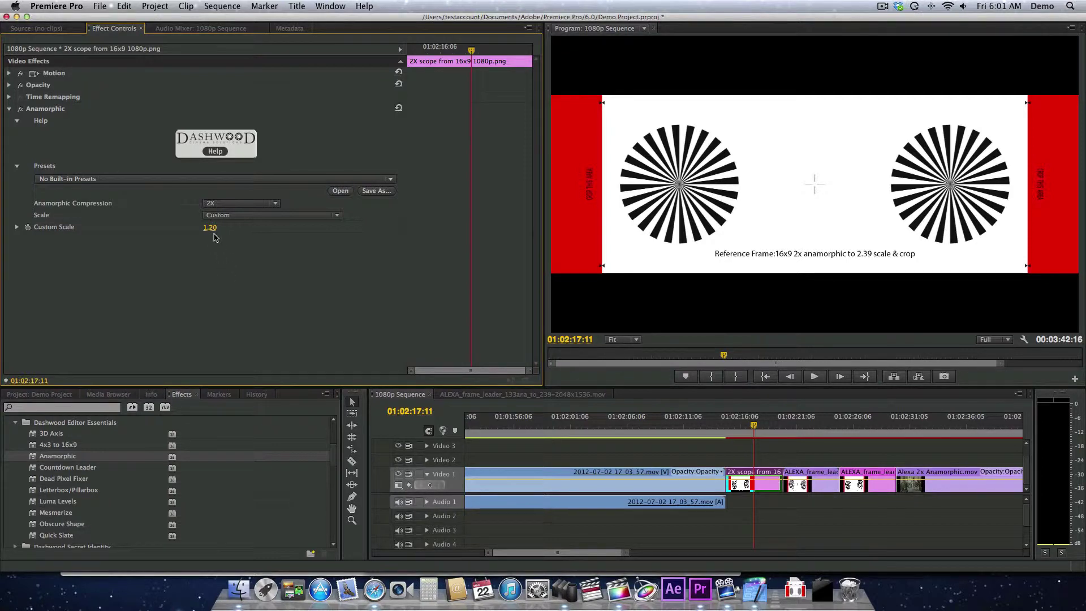
pyautogui.click(812, 425)
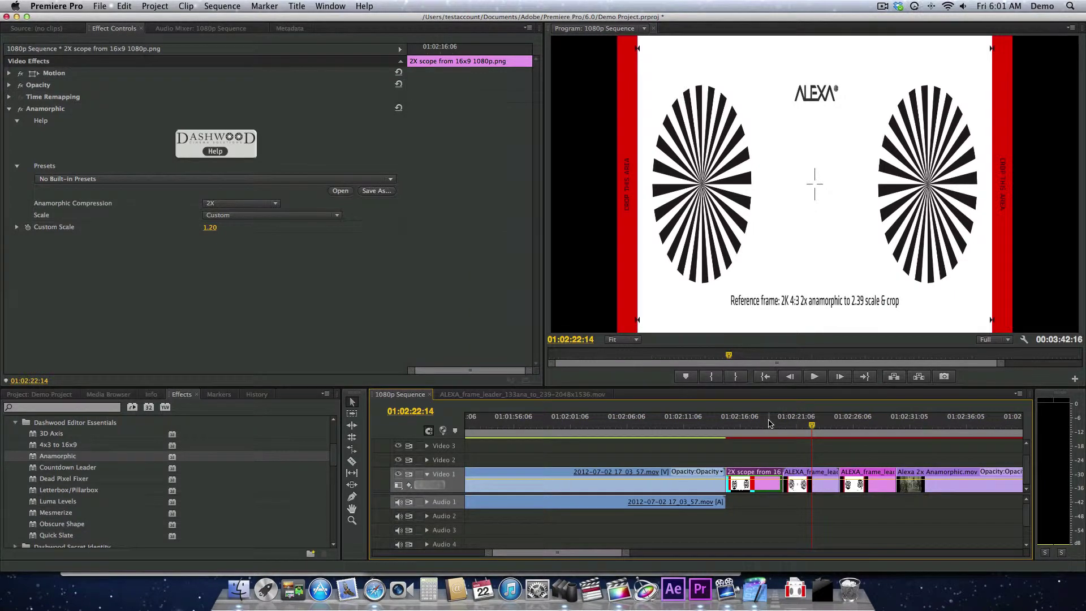
# Select the ALEXA frame leader clip and show the project clip list with frame sizes
pyautogui.click(806, 423)
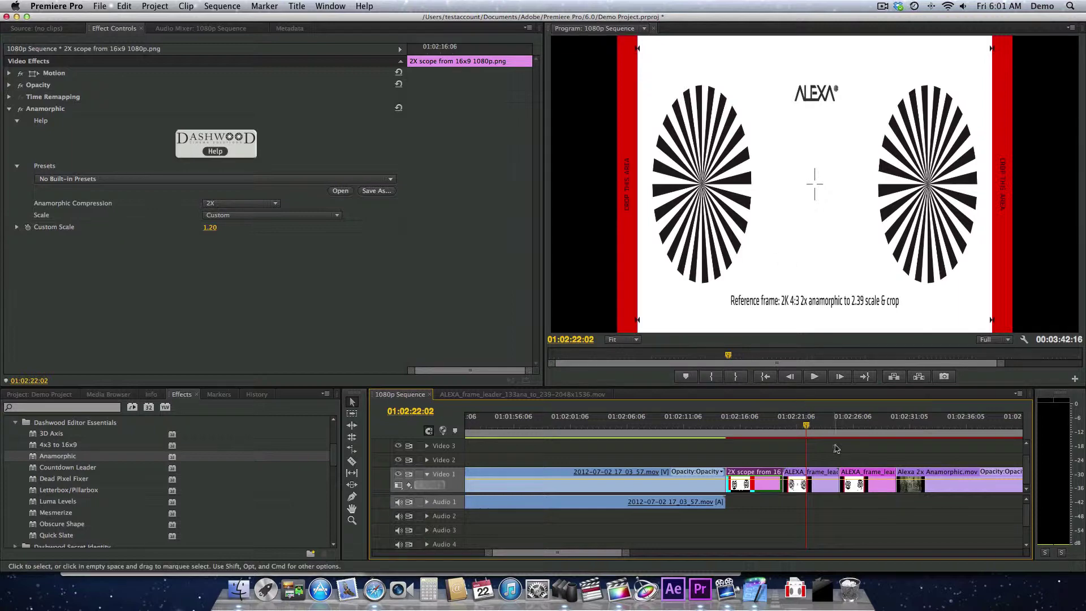
pyautogui.click(811, 423)
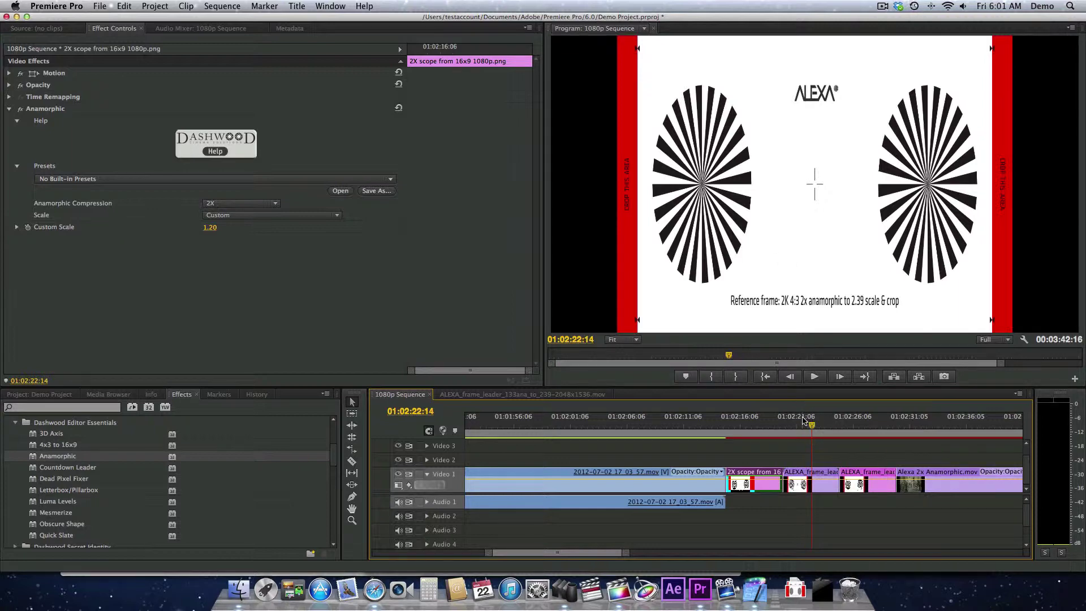
pyautogui.click(812, 491)
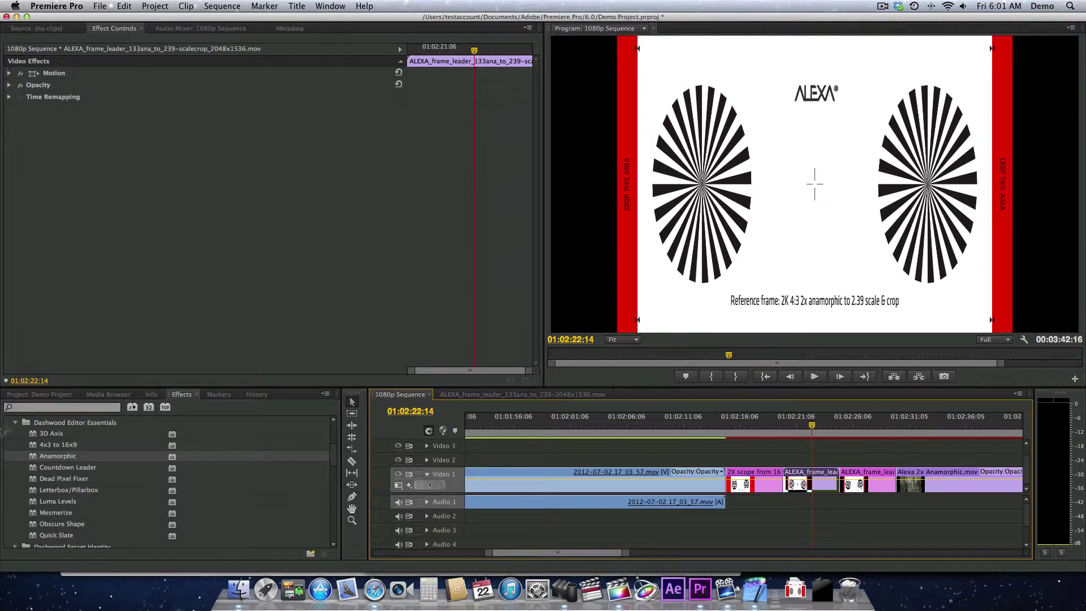
pyautogui.click(54, 395)
pyautogui.scroll(-3, 90, 492)
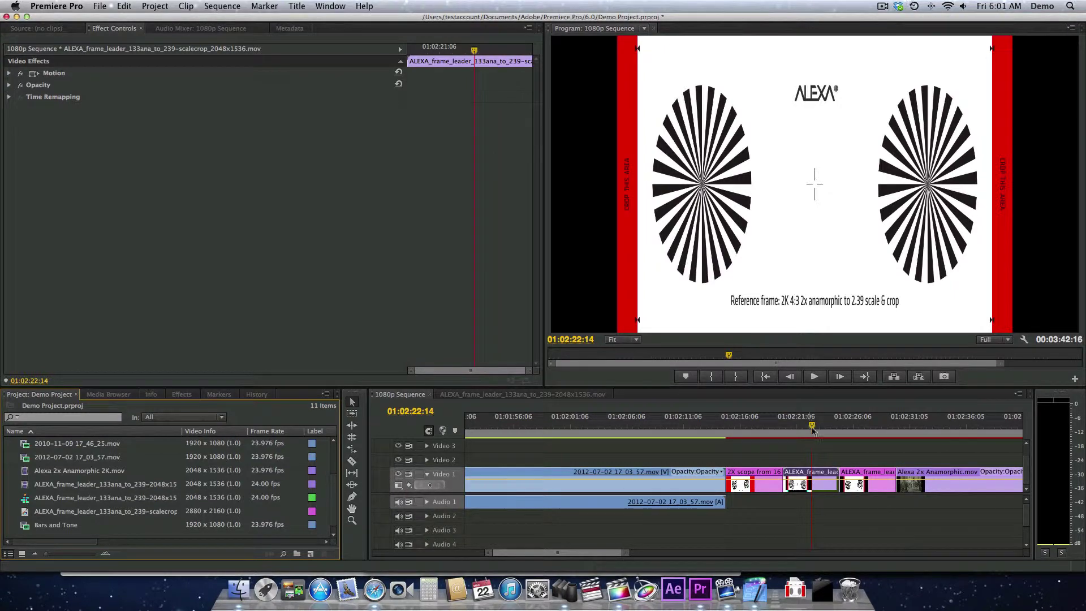
pyautogui.click(814, 475)
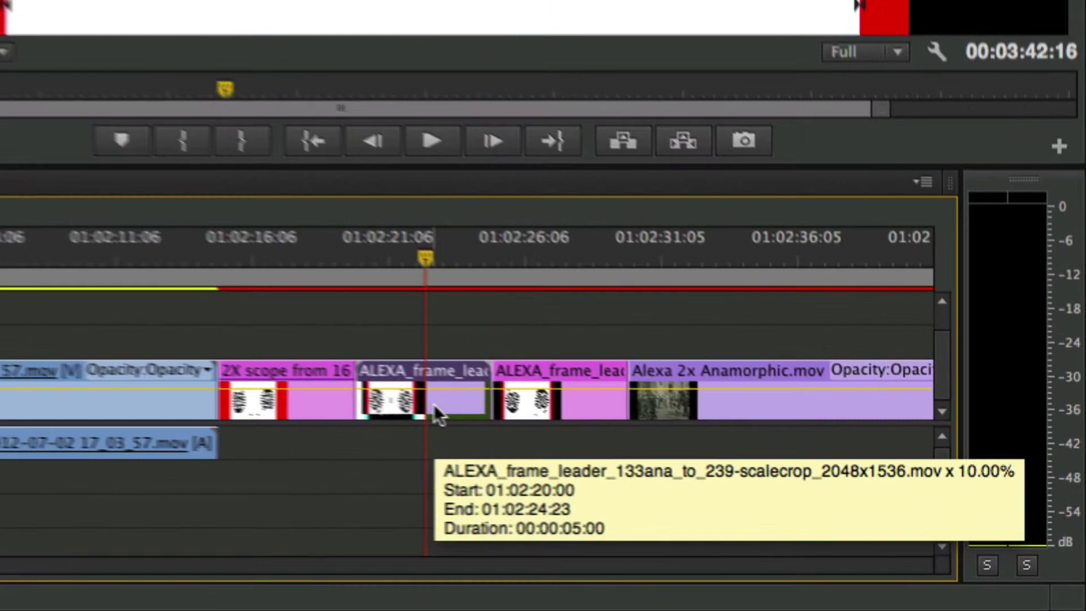
# Turn off Scale to Frame Size on the ALEXA clip and check the 2880x2160 scalecrop still
pyautogui.rightClick(816, 487)
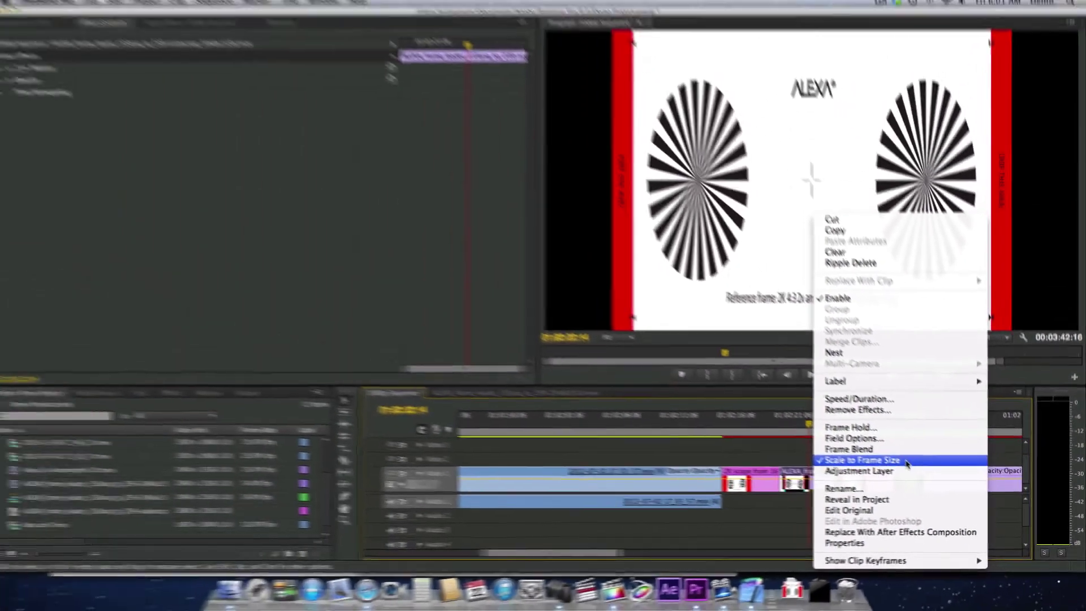
pyautogui.click(638, 344)
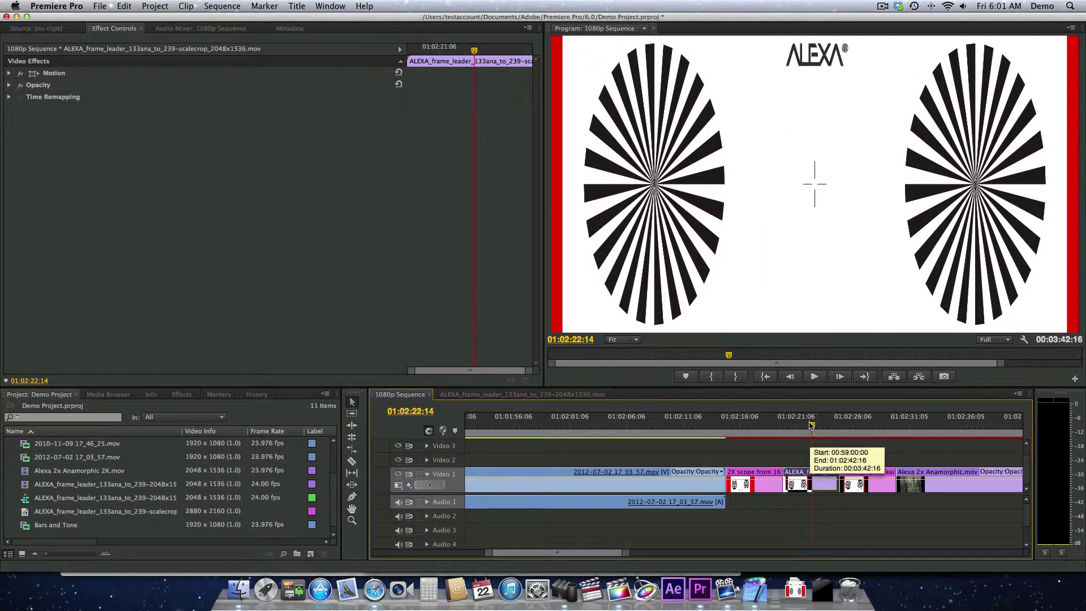
pyautogui.moveTo(811, 425); pyautogui.dragTo(815, 426)
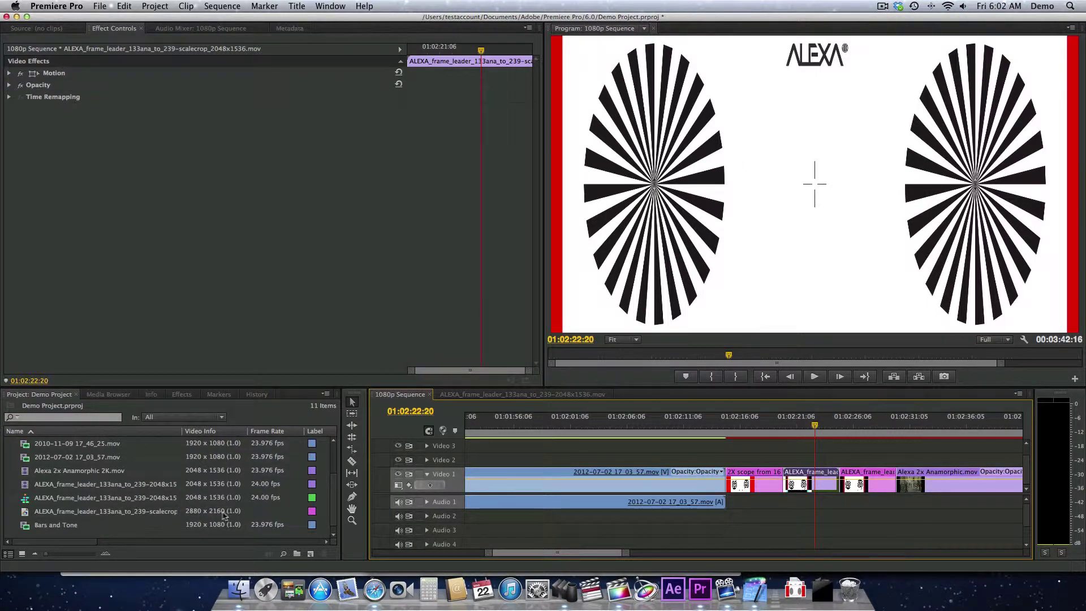
pyautogui.click(870, 426)
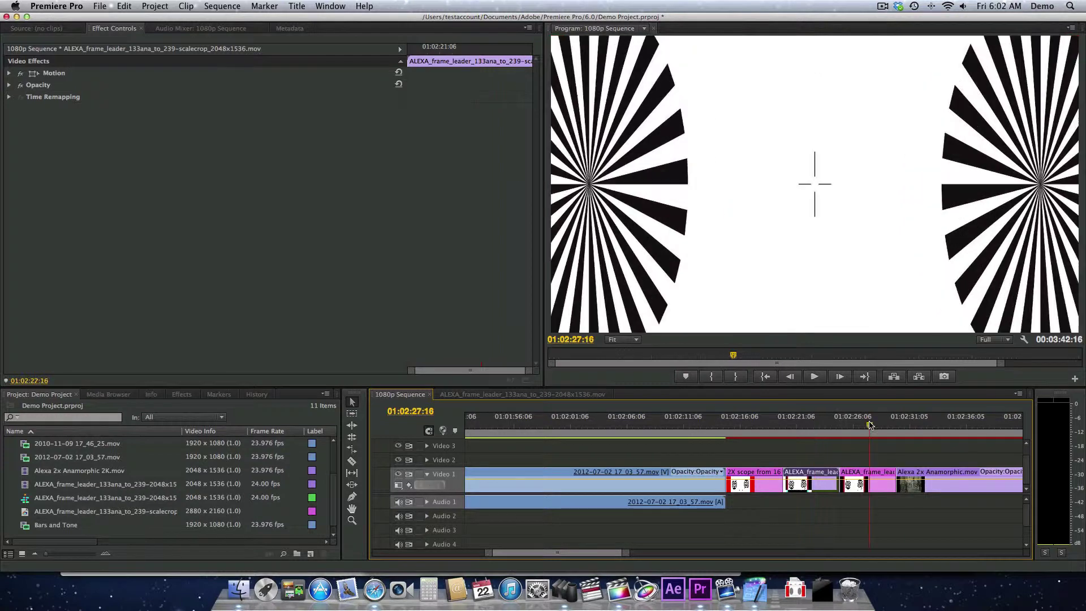
pyautogui.click(863, 424)
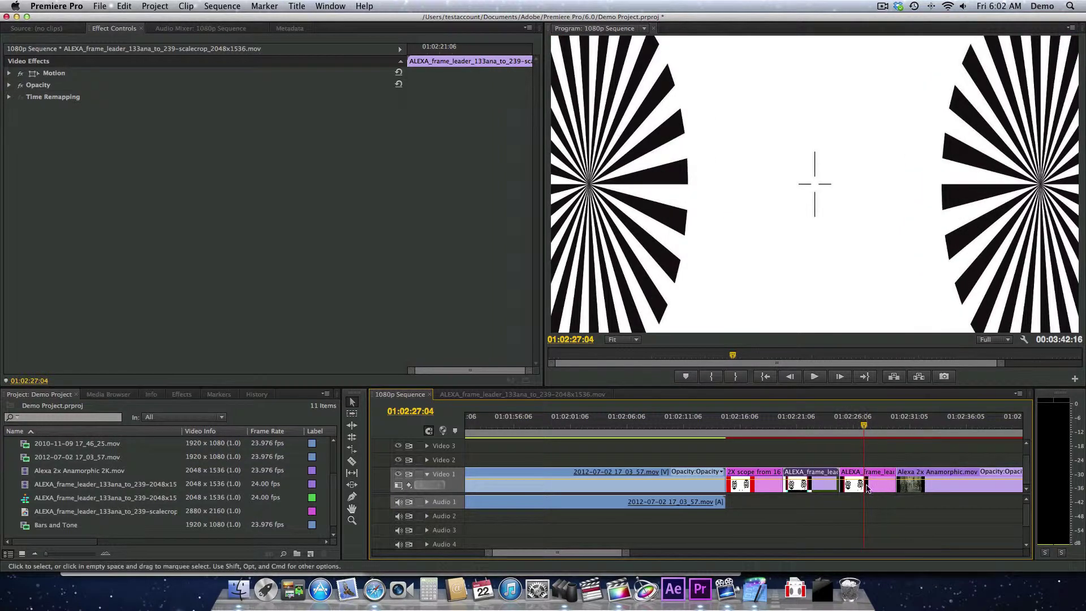
pyautogui.click(867, 486)
pyautogui.rightClick(869, 488)
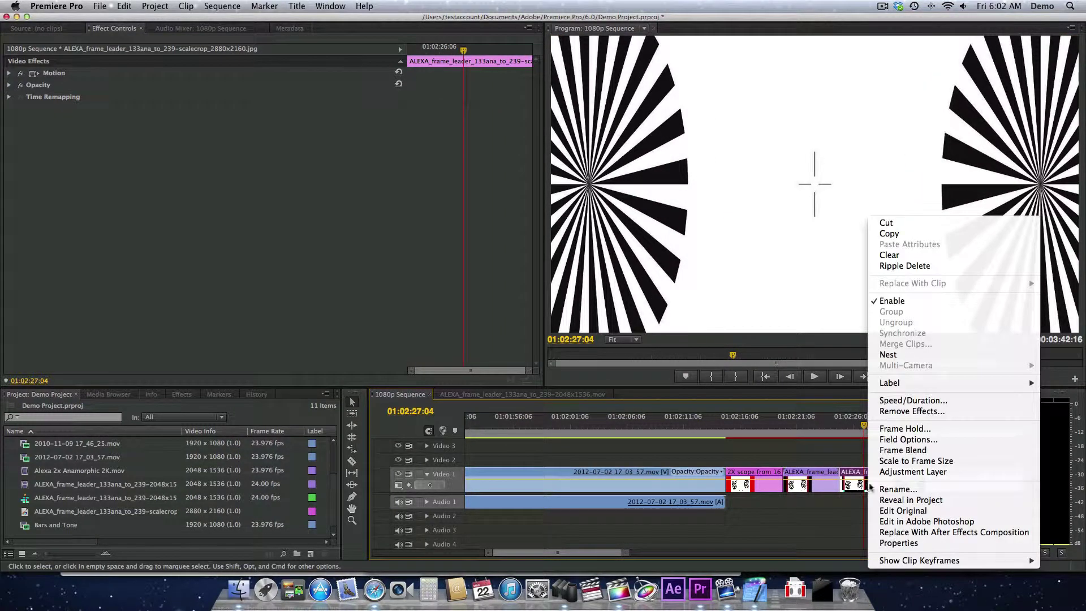
# Park the playhead at 01:02:22:11 on the ALEXA frame leader and select its clip
pyautogui.click(857, 428)
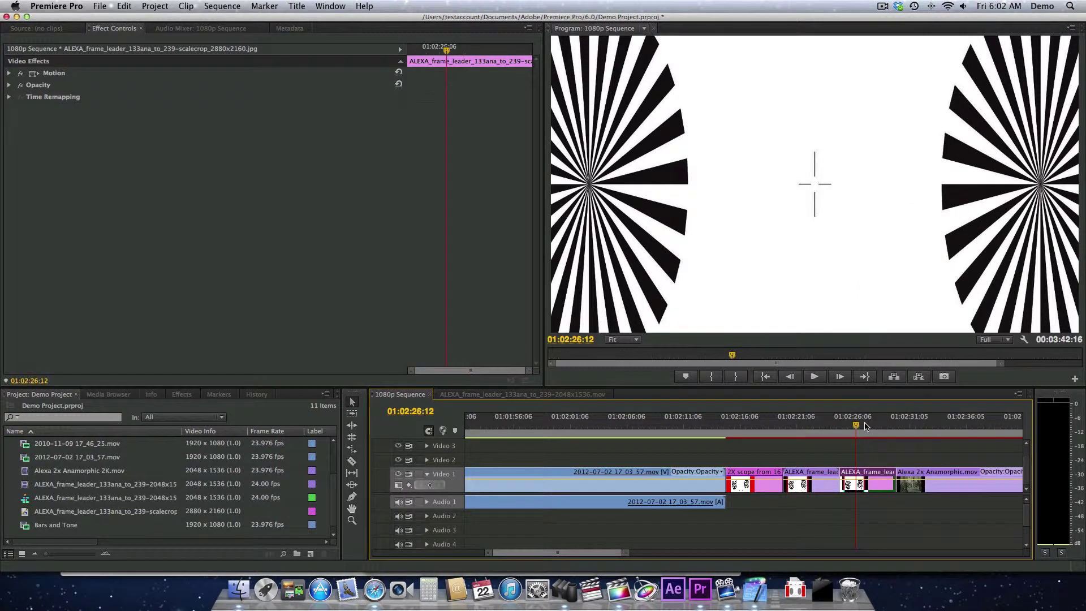
pyautogui.click(808, 426)
pyautogui.moveTo(808, 426); pyautogui.dragTo(811, 426)
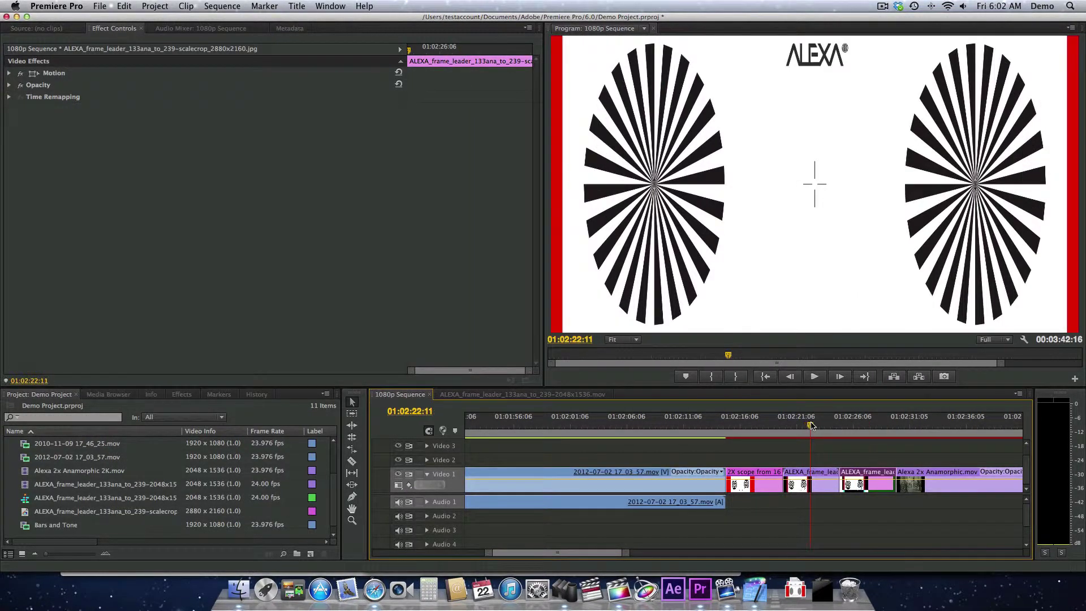
pyautogui.click(823, 488)
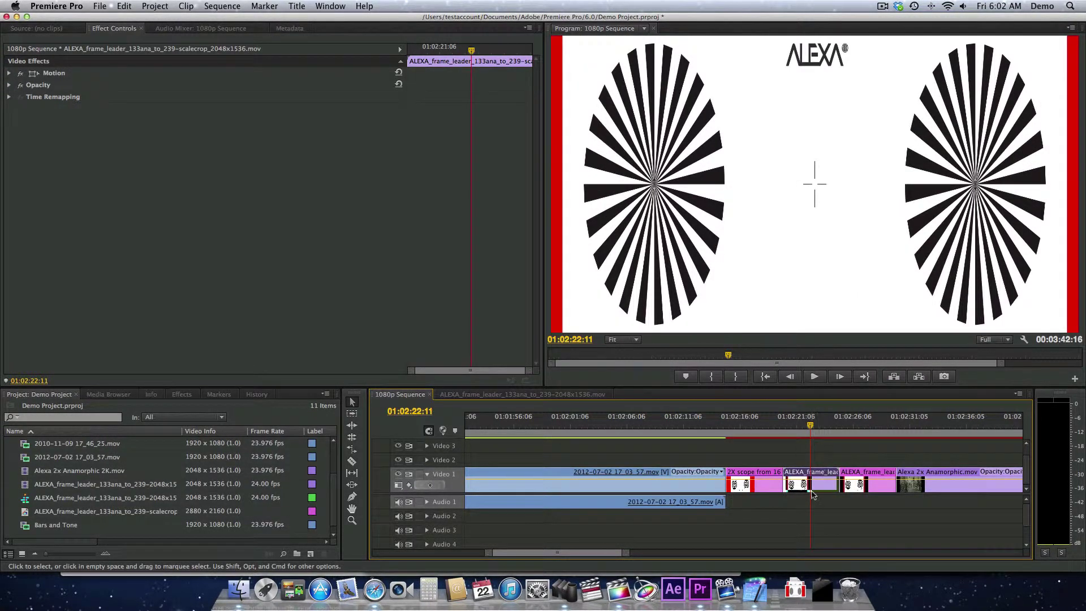
pyautogui.rightClick(819, 488)
pyautogui.press('Escape')
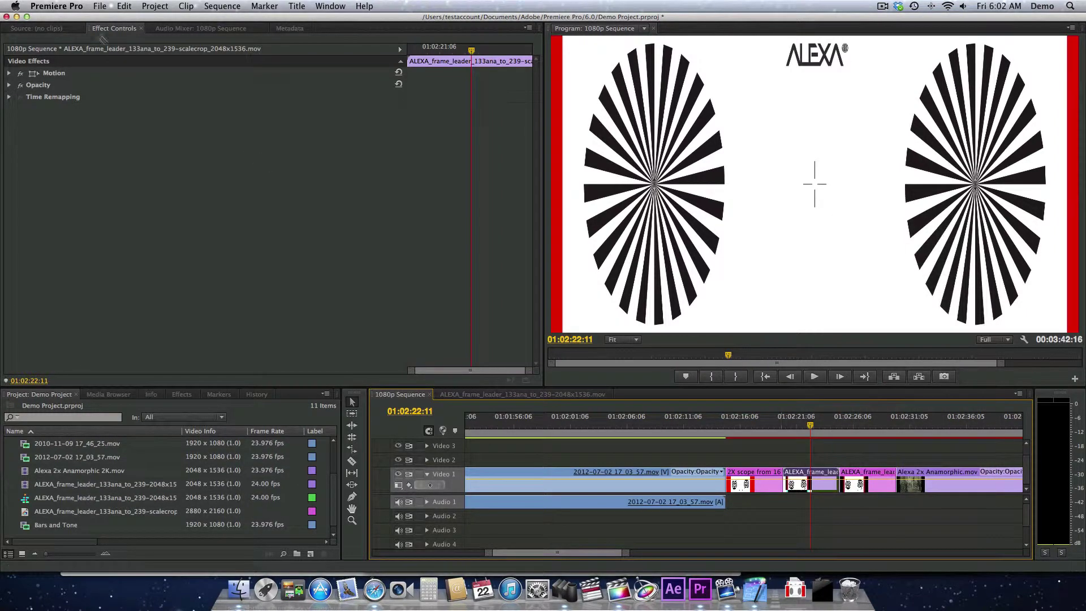
pyautogui.click(57, 6)
# Review the General preferences without changes, then switch to Final Cut Pro X
pyautogui.moveTo(64, 37)
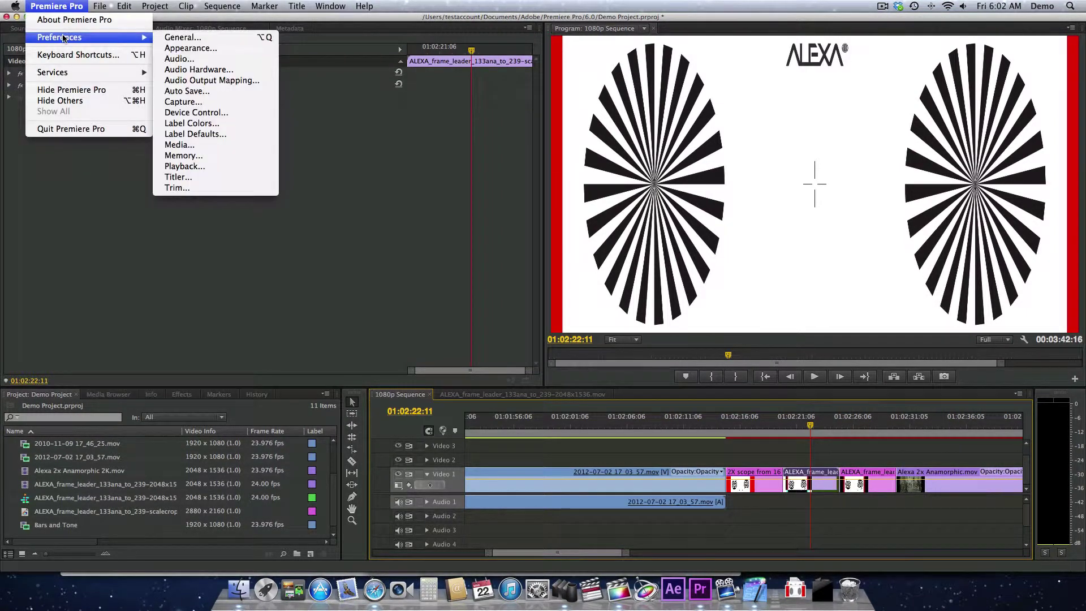
pyautogui.click(199, 35)
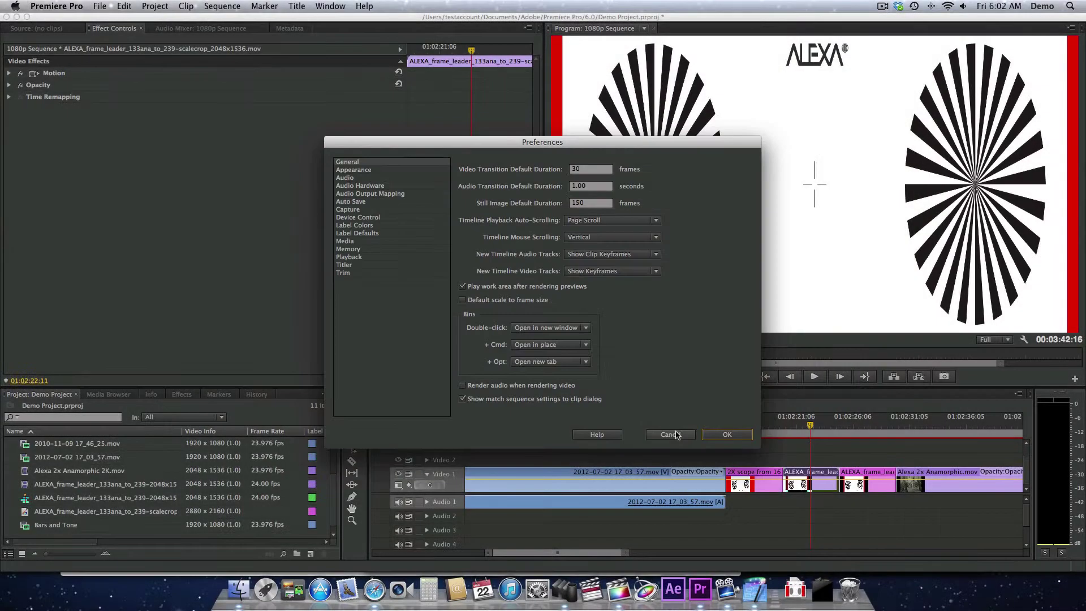
pyautogui.click(781, 557)
pyautogui.press('super+Tab')
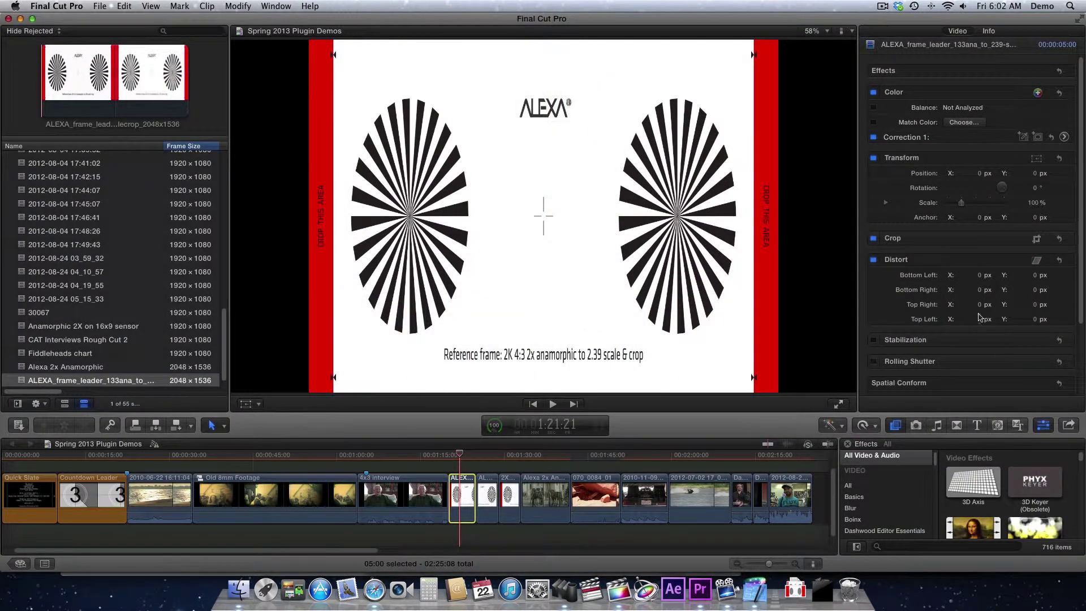
# Set the ALEXA clip's Spatial Conform type to None in the Inspector
pyautogui.scroll(-5, 968, 346)
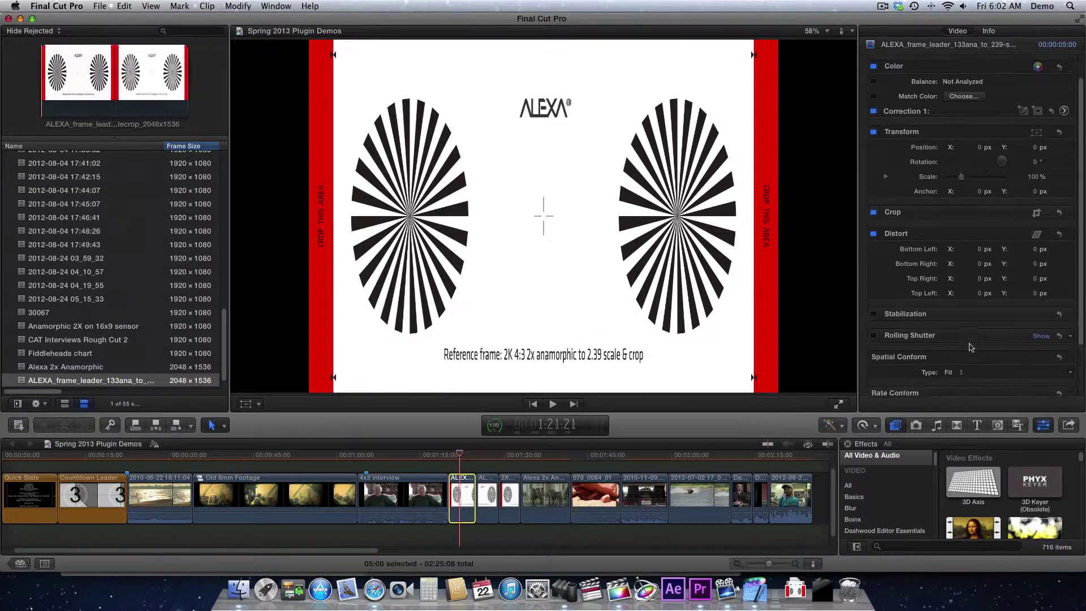
pyautogui.click(955, 343)
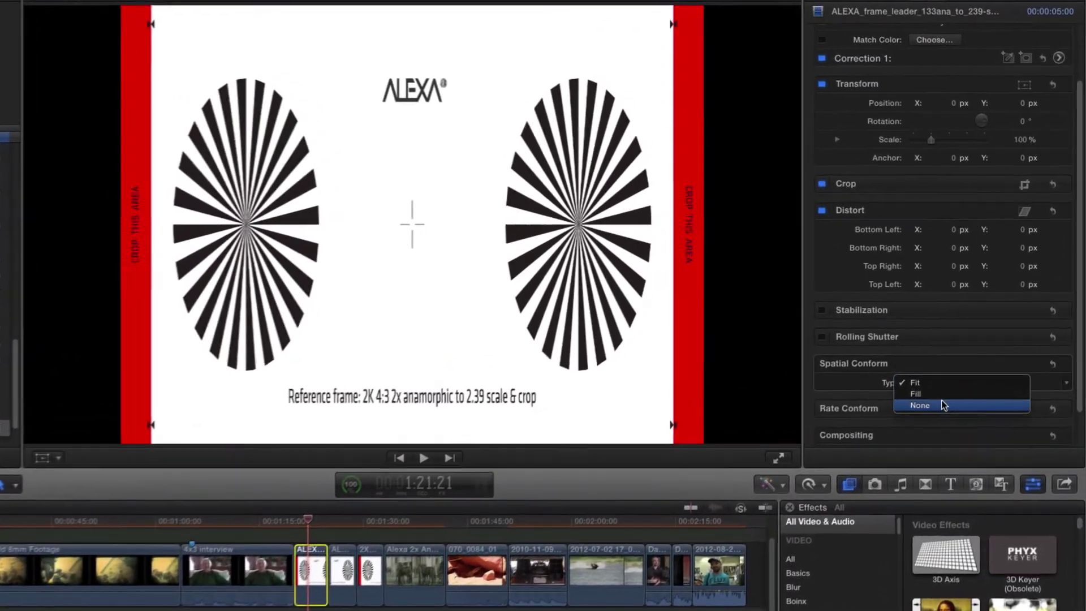
pyautogui.click(942, 405)
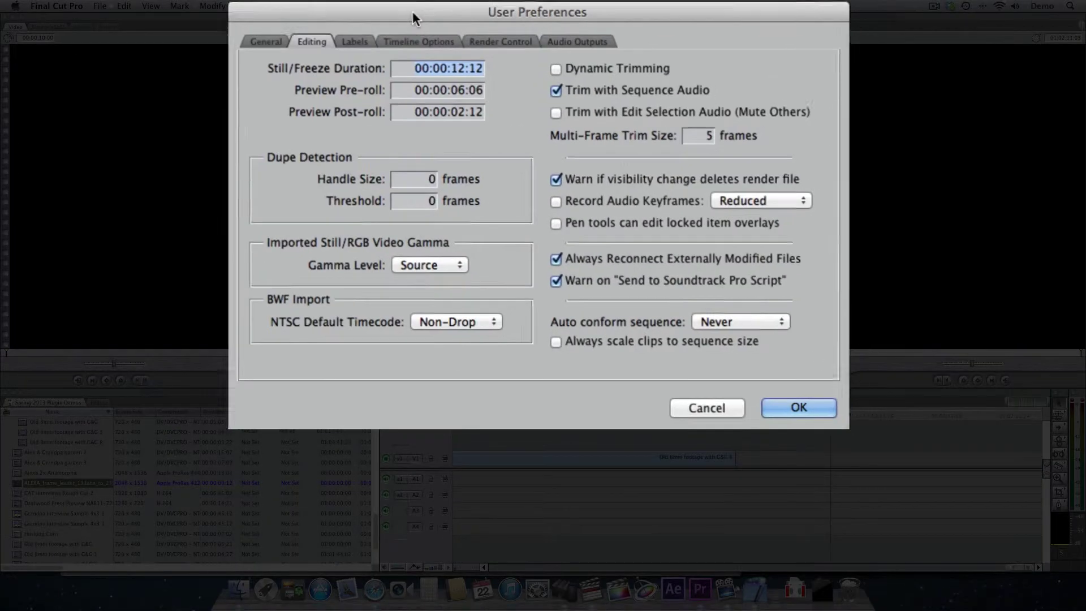
# Keep Auto conform sequence at Never with clip scaling off and confirm the Editing preferences
pyautogui.moveTo(413, 17); pyautogui.dragTo(409, 16)
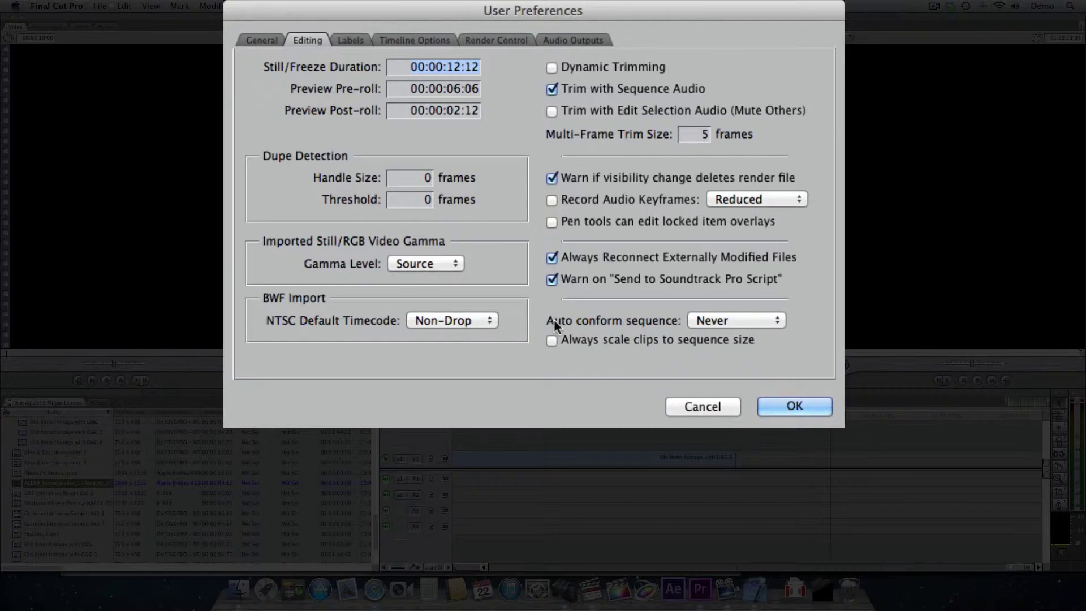
pyautogui.click(710, 321)
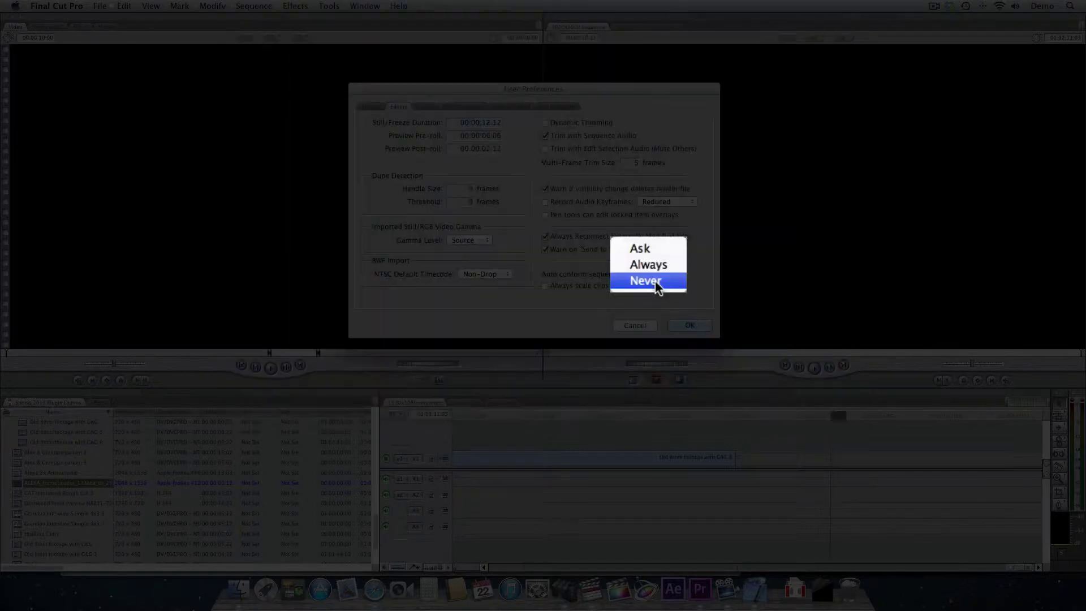
pyautogui.click(655, 280)
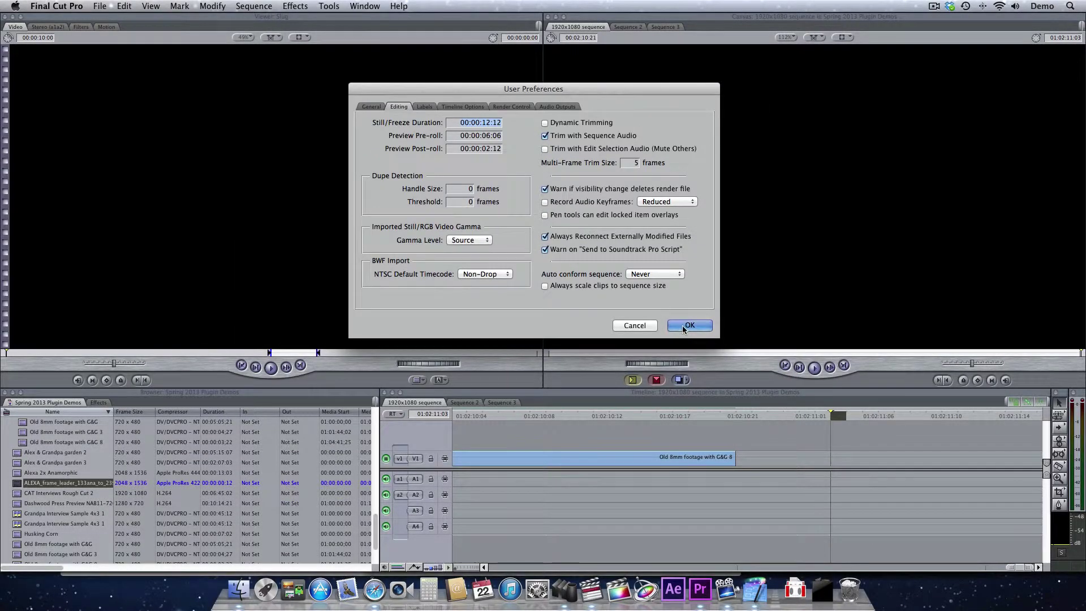
pyautogui.click(683, 326)
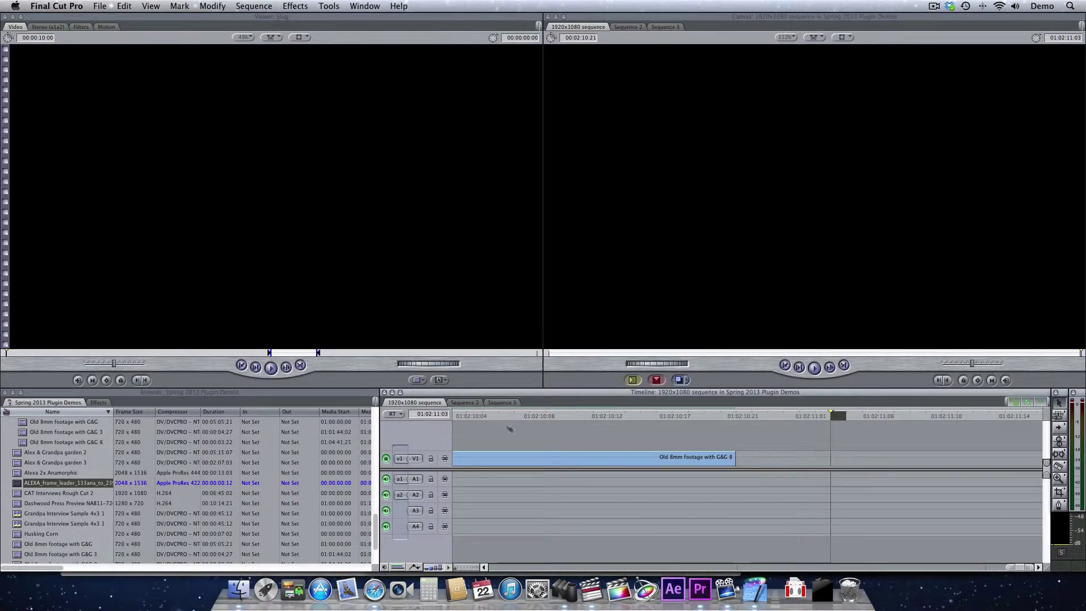
# Overwrite the ALEXA frame leader clip onto V1 after the 8mm footage and select it
pyautogui.doubleClick(18, 482)
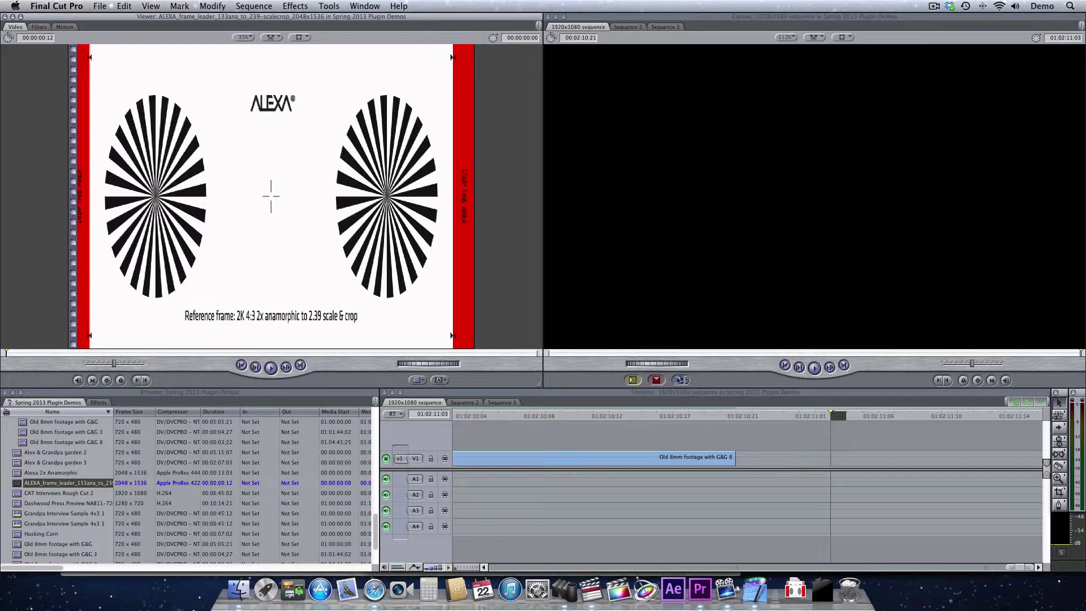
pyautogui.click(655, 381)
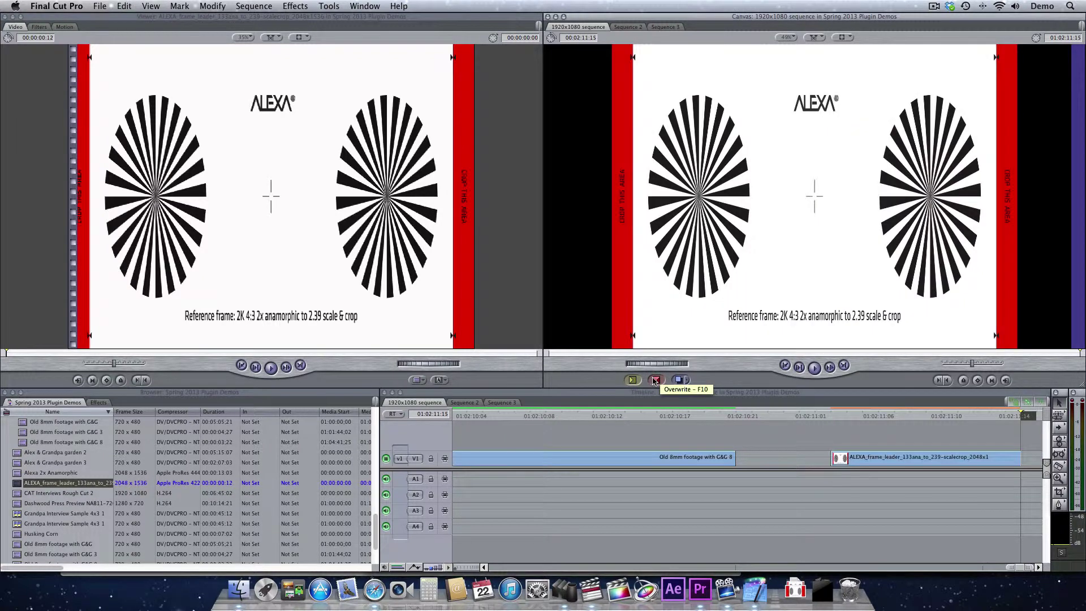
pyautogui.click(931, 417)
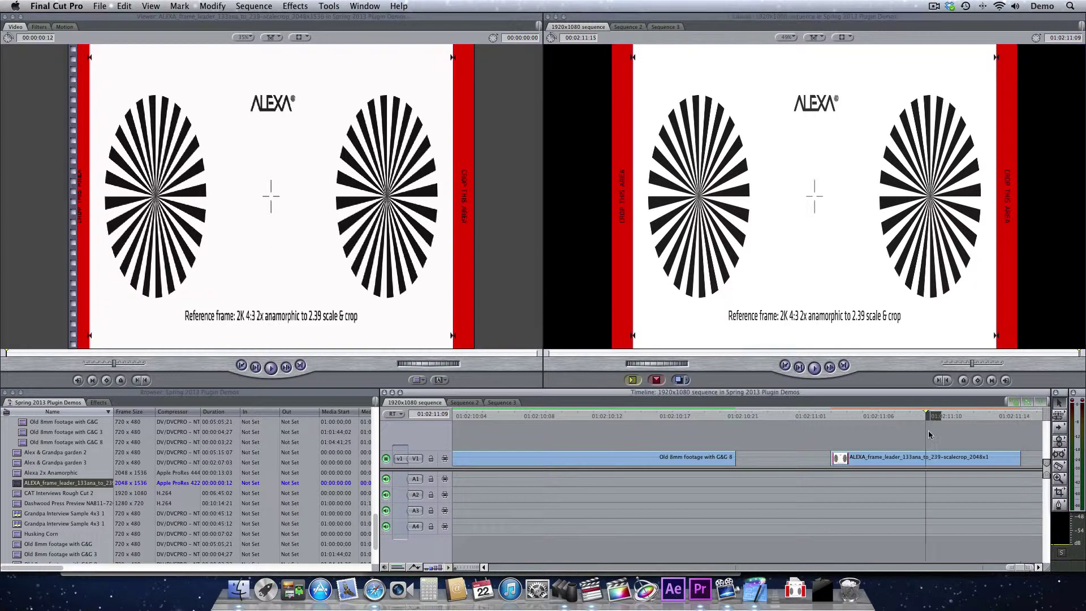
pyautogui.rightClick(928, 460)
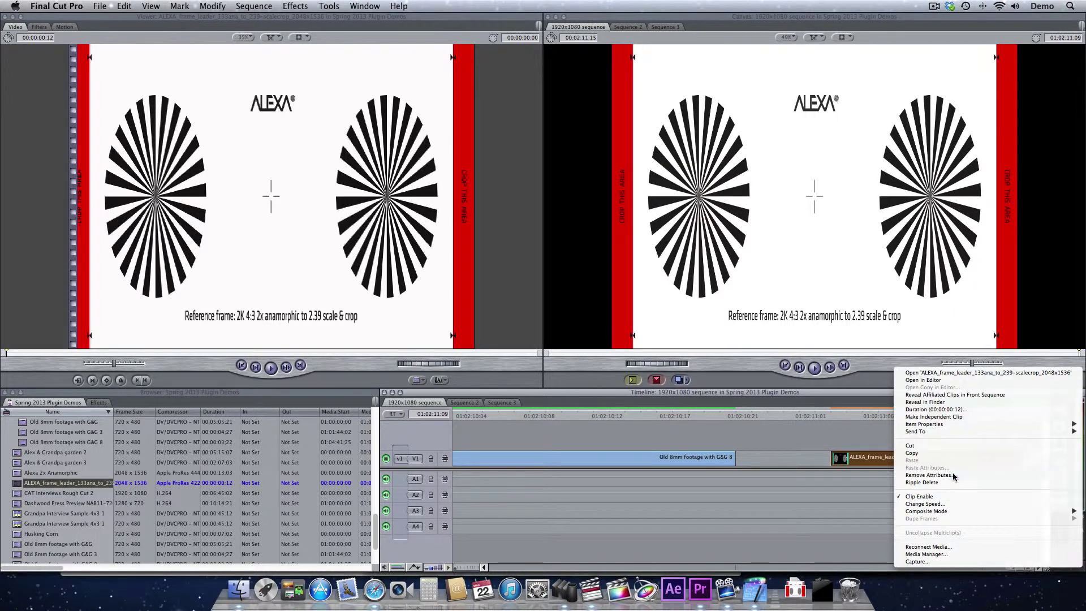
# Remove the clip's Basic Motion attributes and apply the Dashwood Anamorphic video filter
pyautogui.click(950, 475)
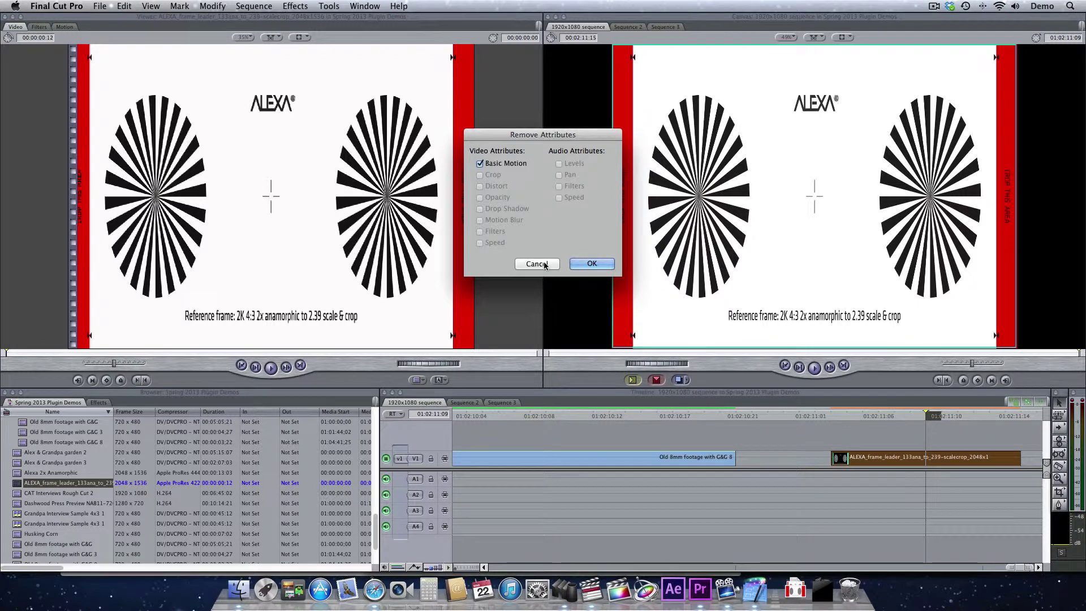
pyautogui.click(591, 264)
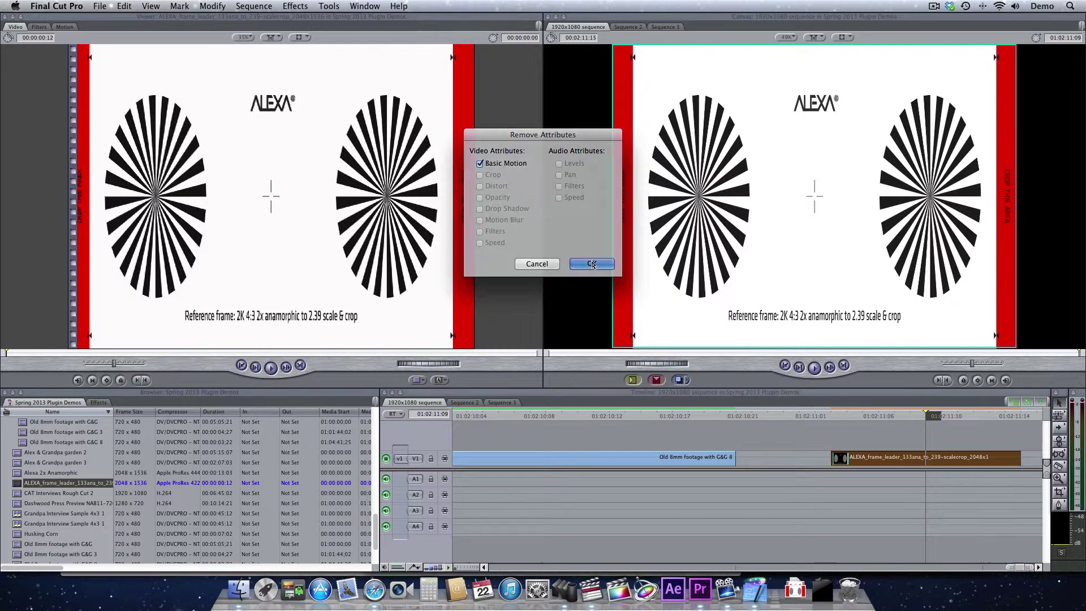
pyautogui.press('super+5')
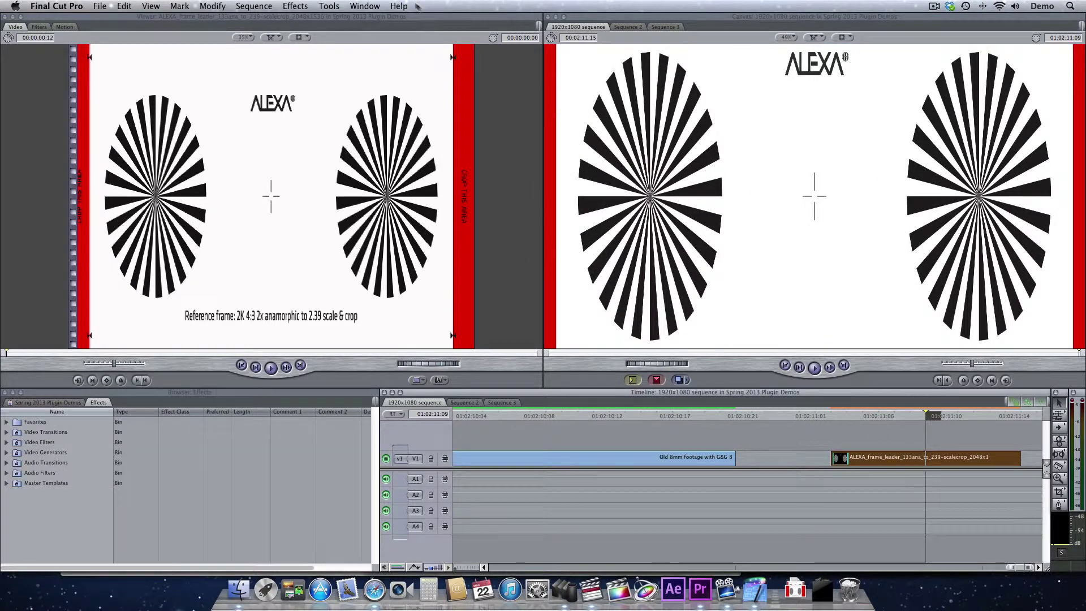
pyautogui.click(286, 5)
pyautogui.moveTo(345, 101)
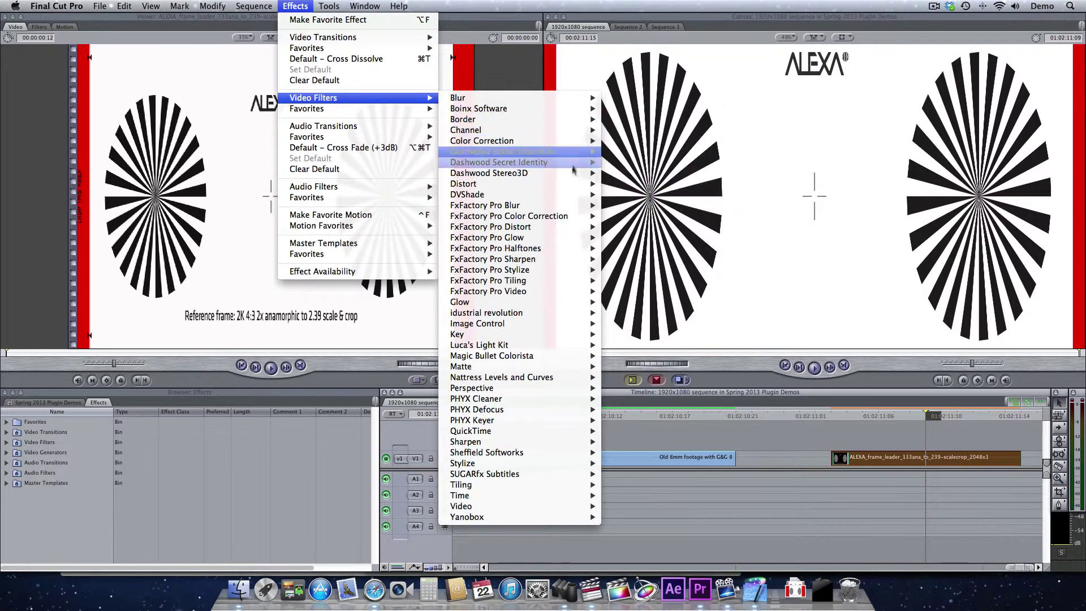
pyautogui.moveTo(509, 151)
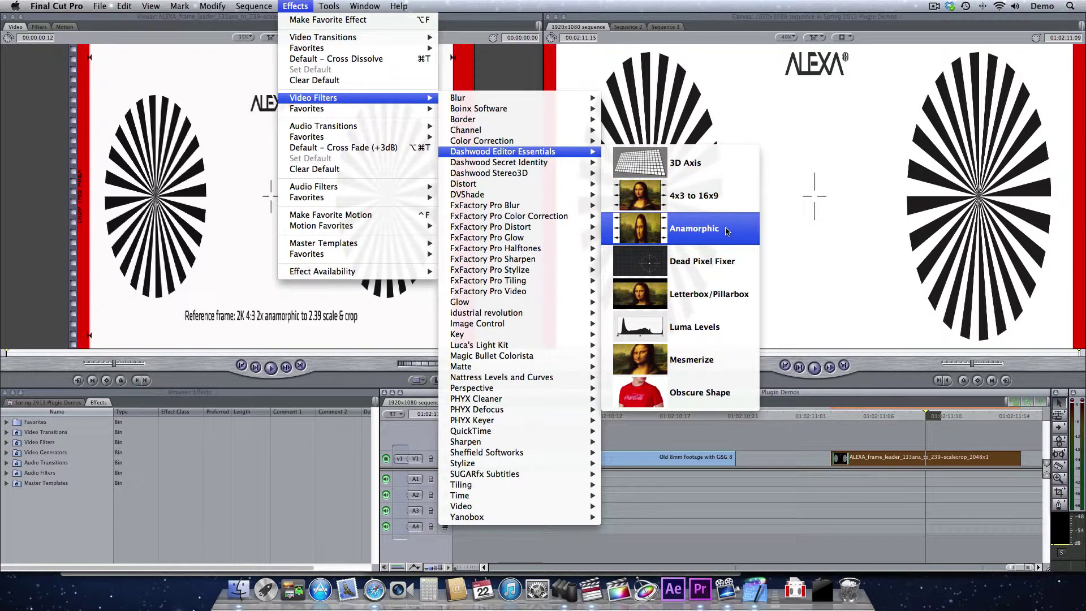
pyautogui.click(727, 231)
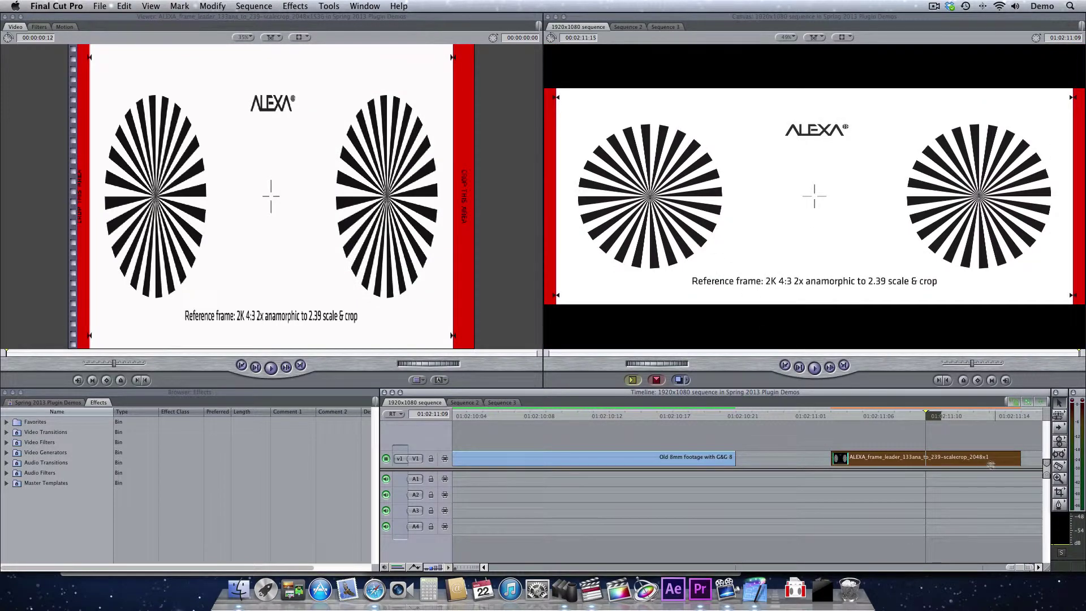
# Apply Dashwood Anamorphic to the 2048x1536 ALEXA leader clip, scaled to 2.39 Scope2X from 4x3 (Alexa Studio/M)
pyautogui.press('super+Tab')
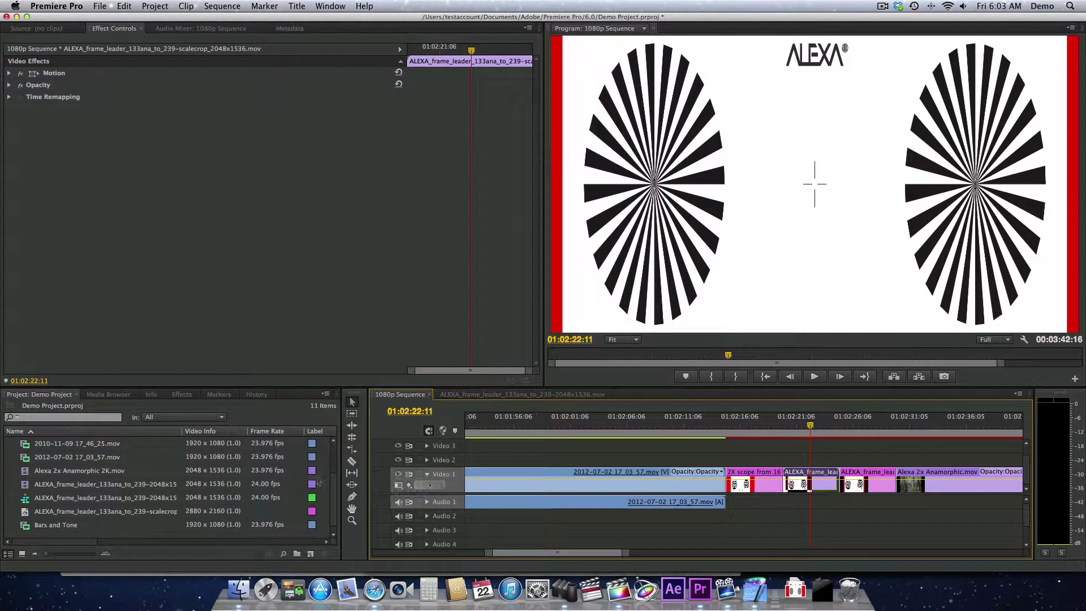
pyautogui.click(187, 396)
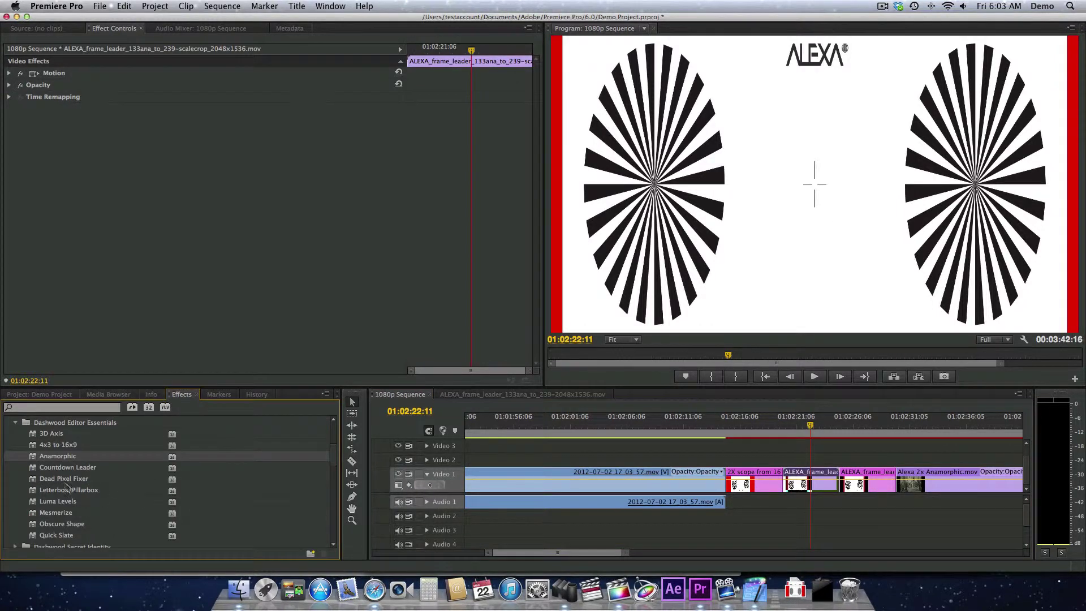
pyautogui.moveTo(32, 457); pyautogui.dragTo(815, 484)
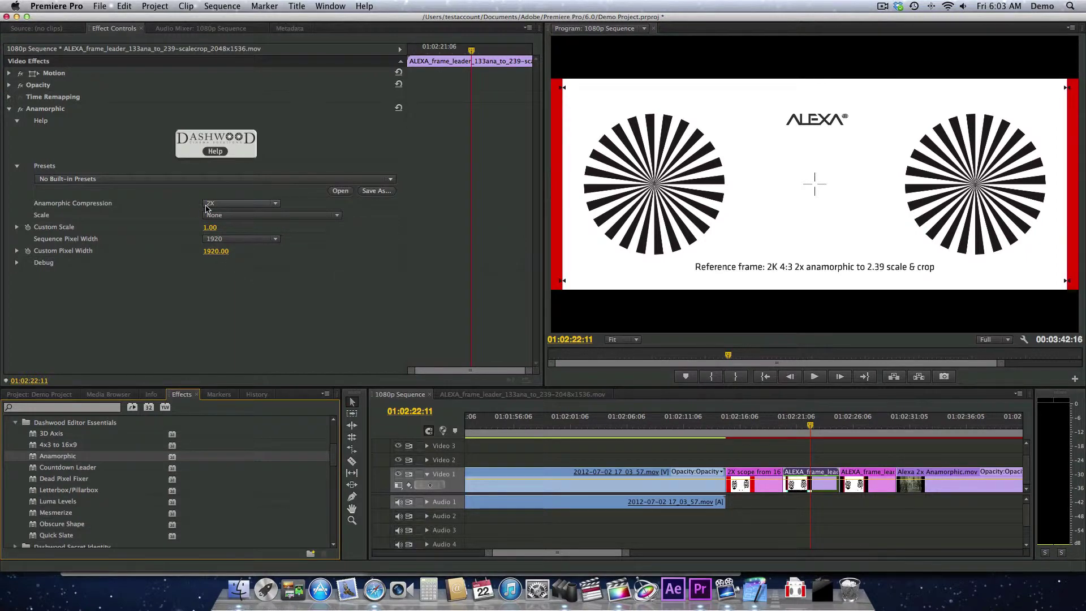
pyautogui.click(267, 216)
pyautogui.click(425, 219)
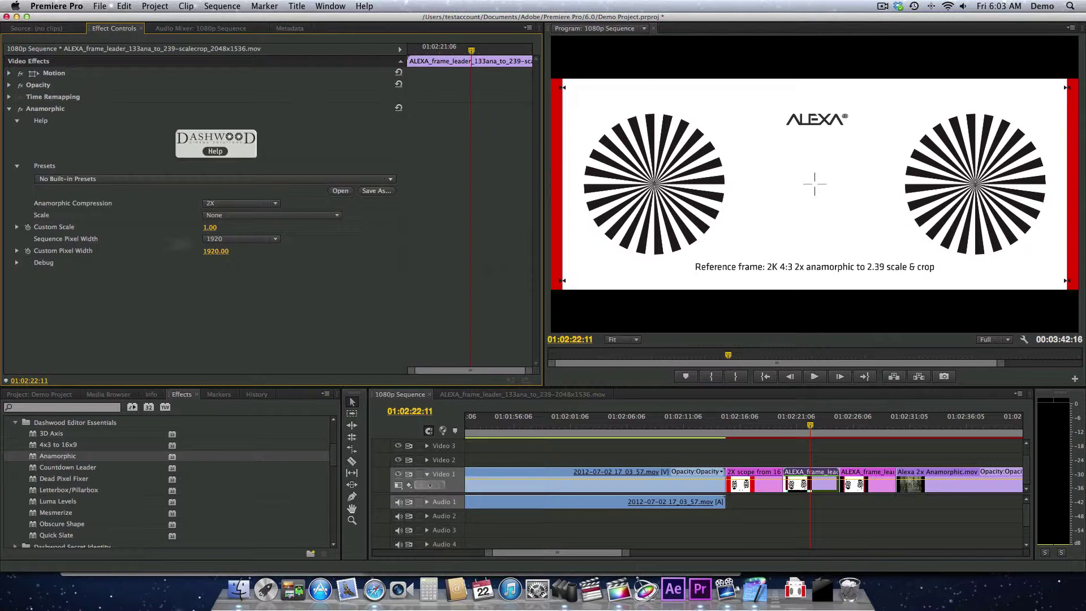
pyautogui.click(235, 215)
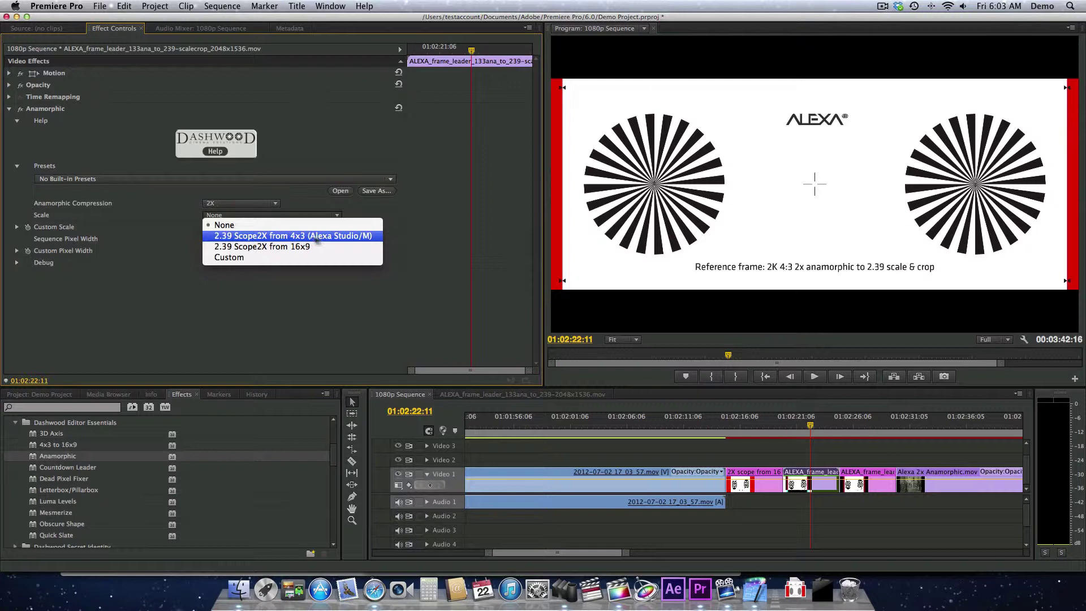
pyautogui.click(343, 236)
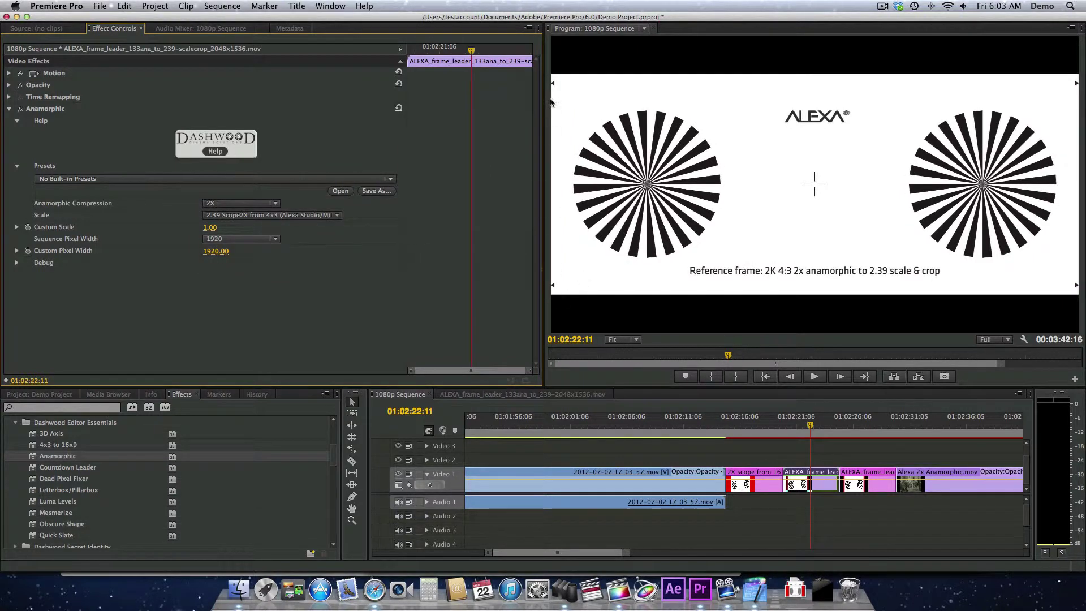
# Apply Anamorphic to the 2880x2160 ALEXA leader at 2.39 Scope2X from 4x3, sequence pixel width 1920
pyautogui.click(864, 425)
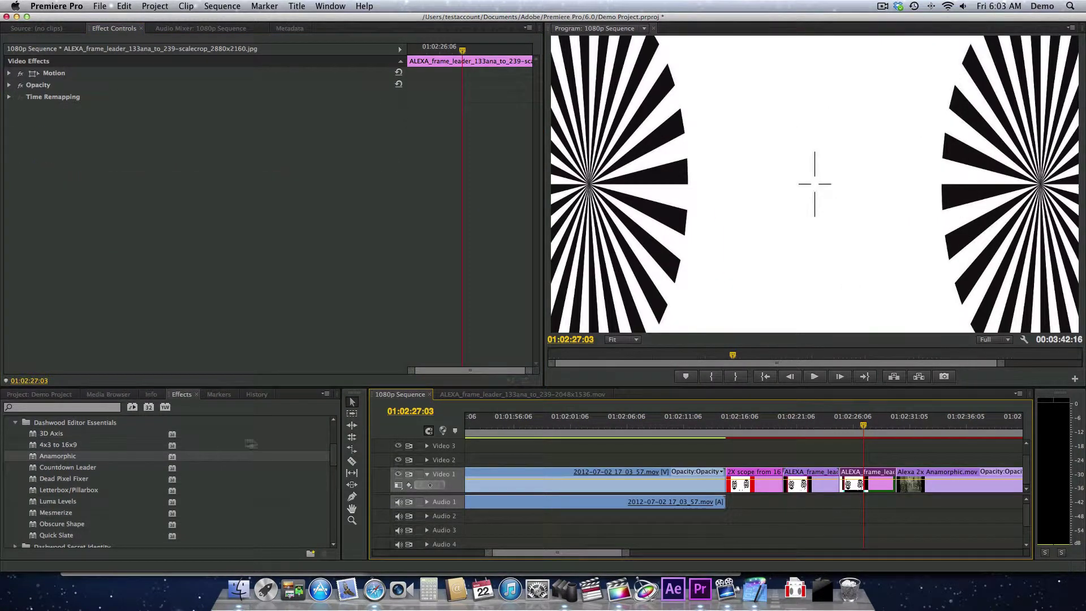
pyautogui.moveTo(34, 457); pyautogui.dragTo(864, 485)
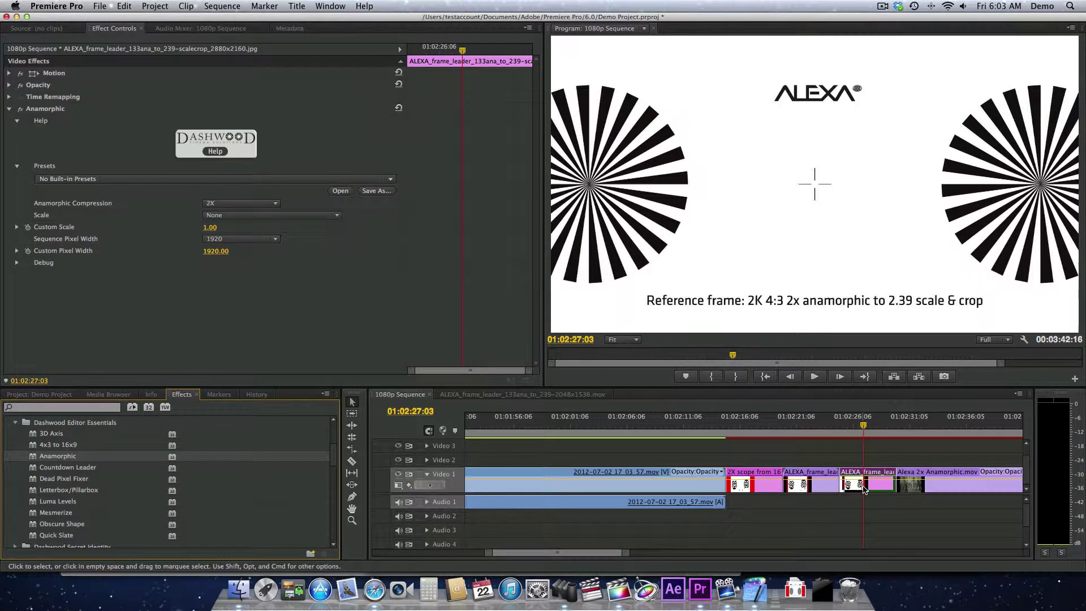
pyautogui.click(867, 424)
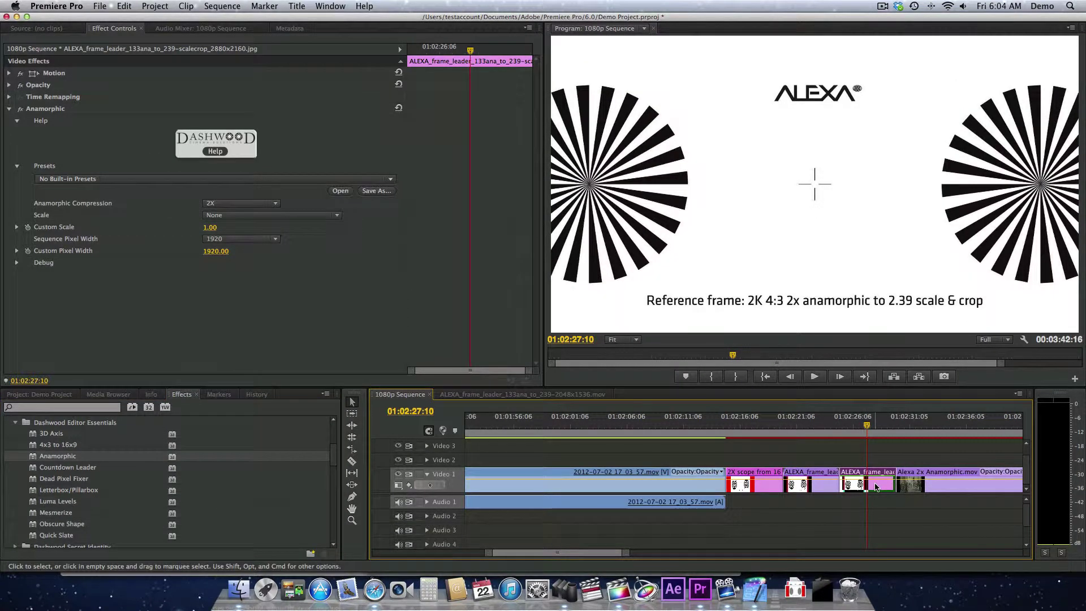
pyautogui.click(242, 216)
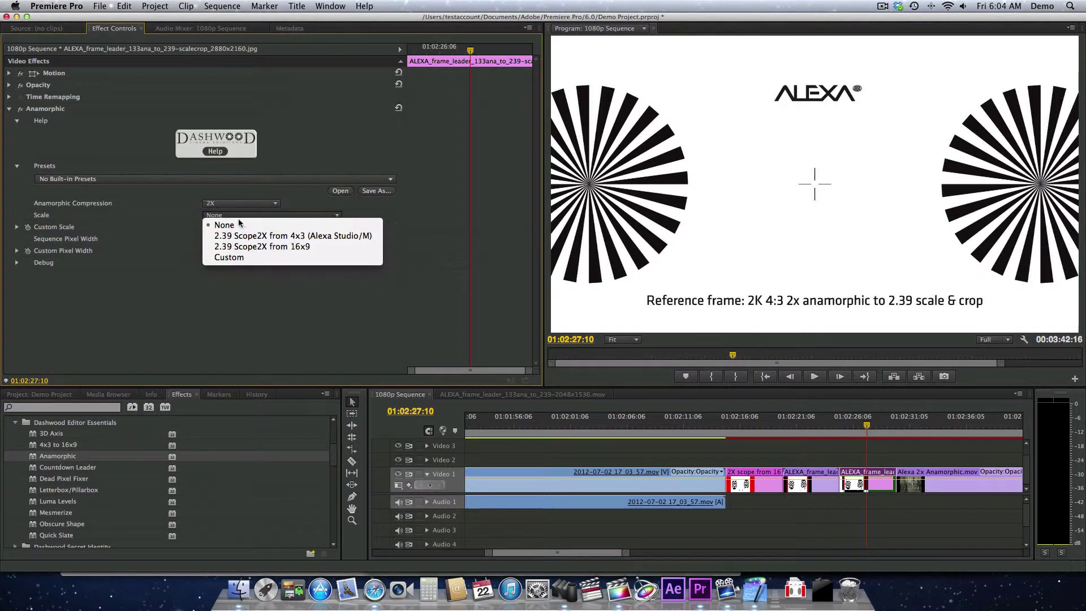
pyautogui.click(267, 236)
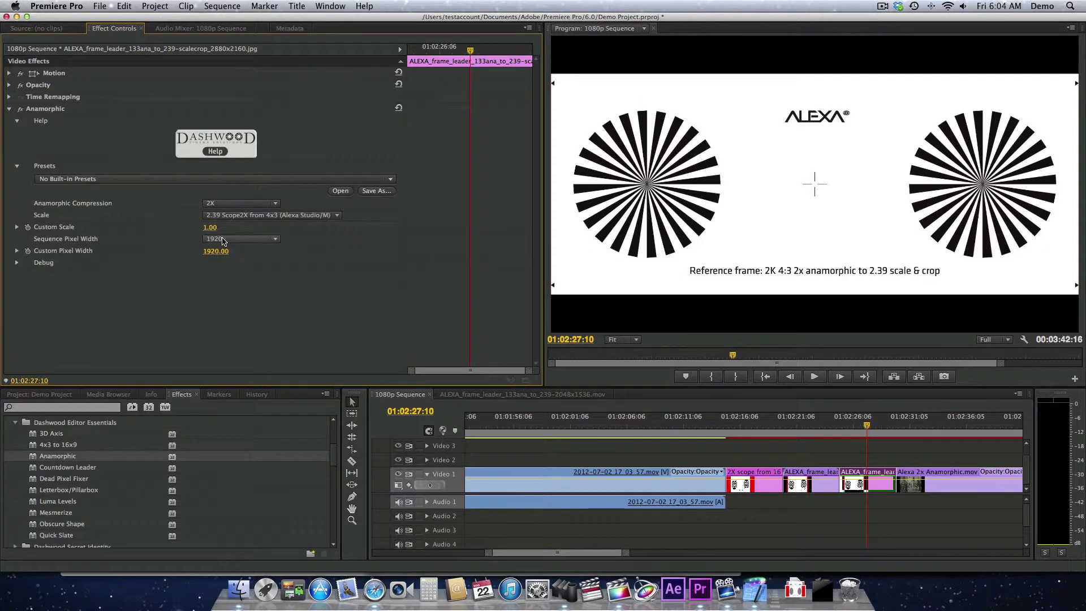
pyautogui.click(270, 239)
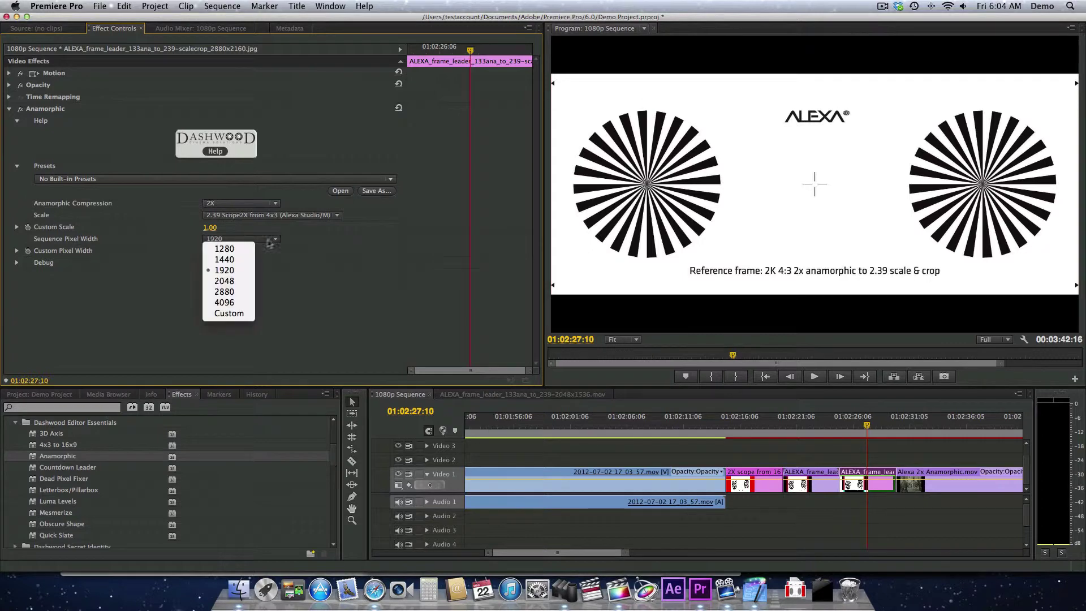
pyautogui.click(245, 281)
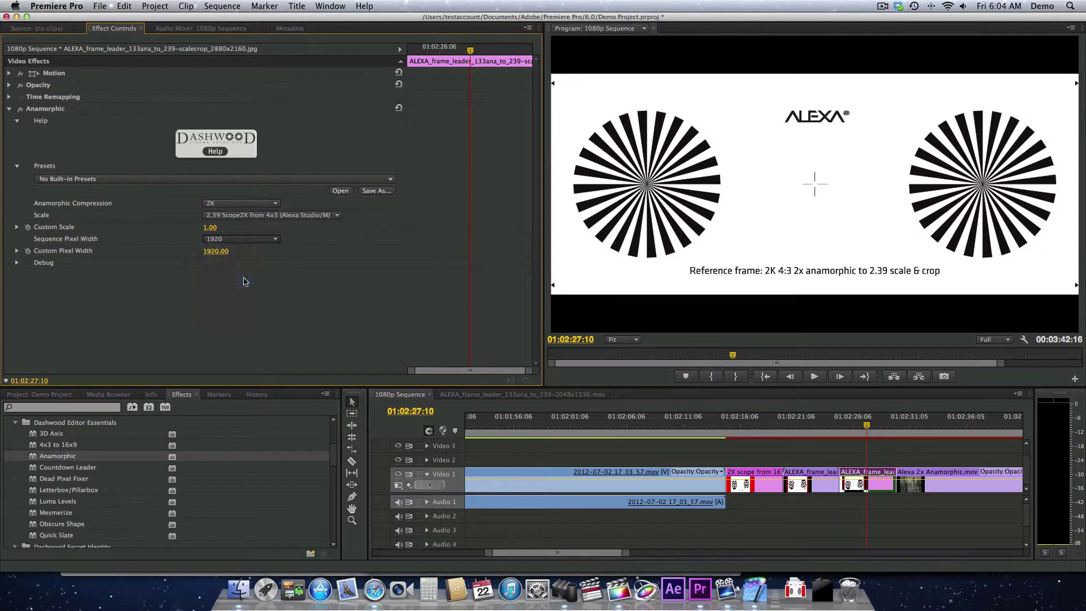
pyautogui.click(245, 242)
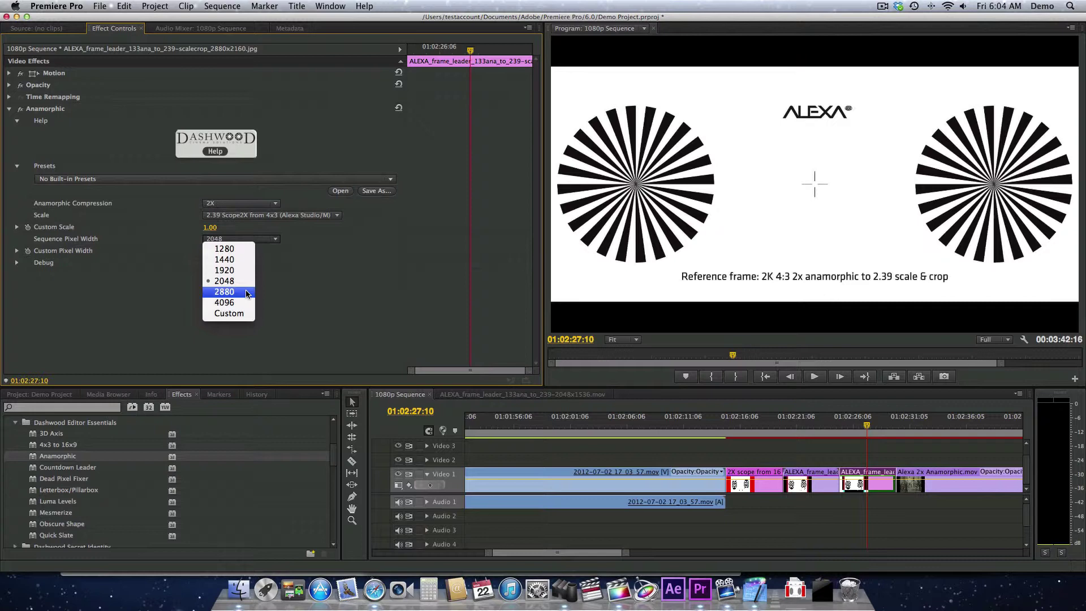
pyautogui.click(246, 292)
pyautogui.click(250, 239)
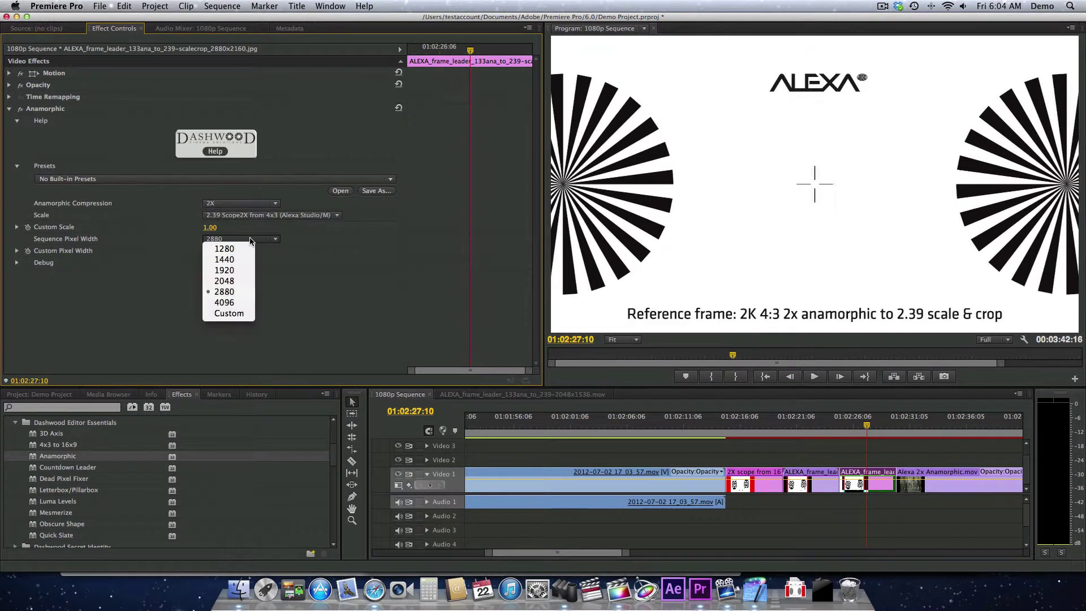
pyautogui.click(322, 338)
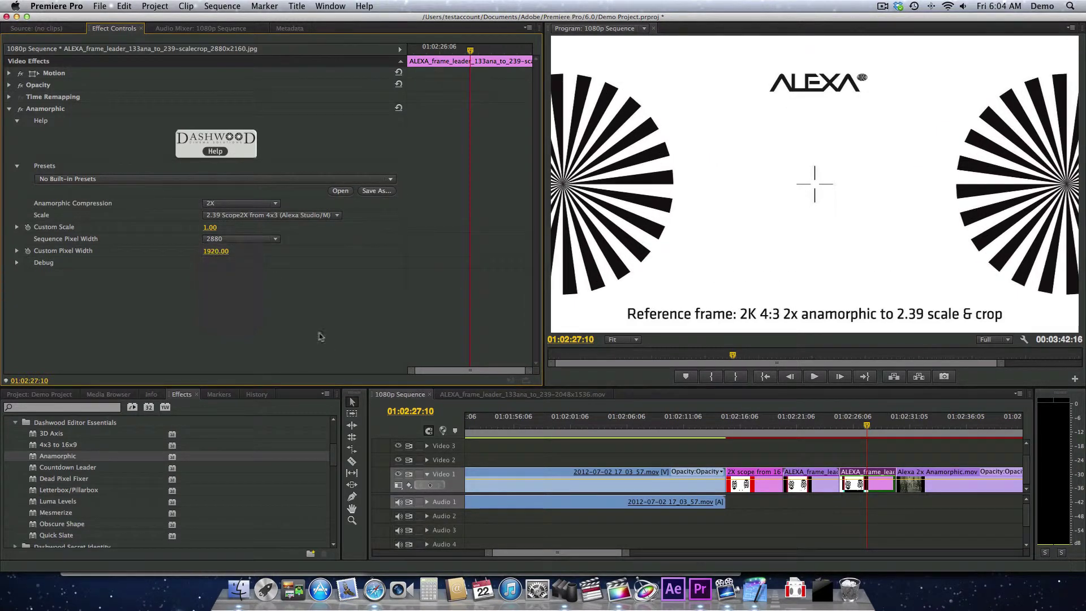
pyautogui.click(249, 239)
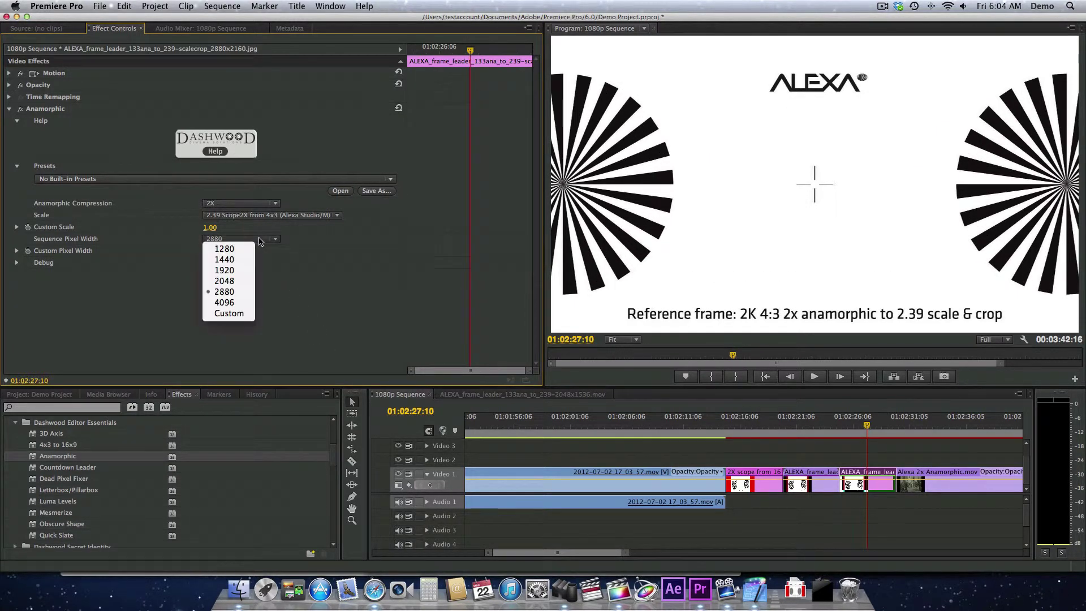
pyautogui.click(240, 271)
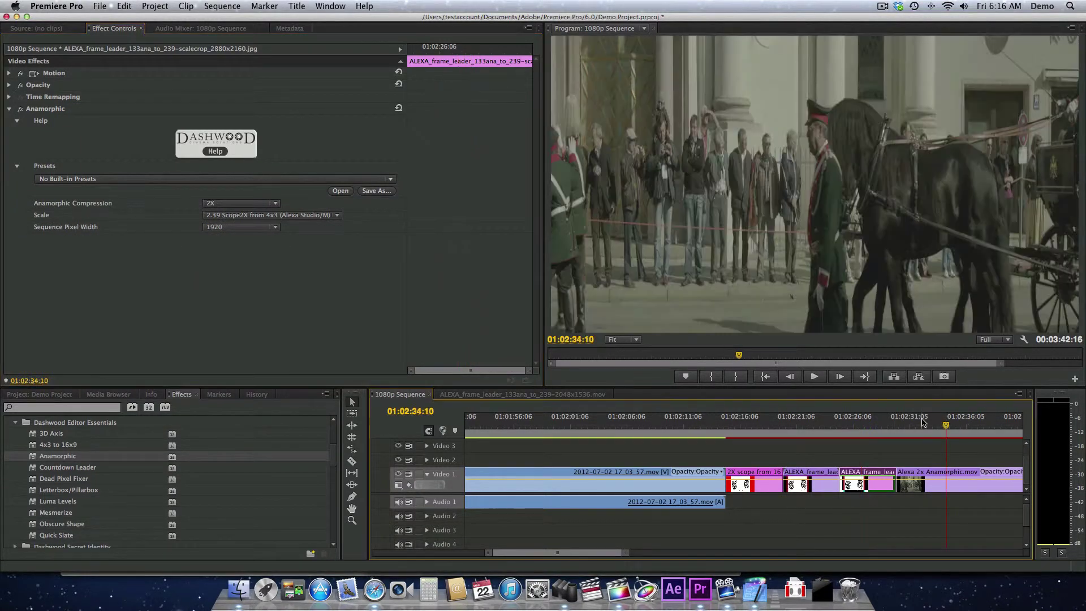
# Apply Anamorphic at 2.39 Scope2X from 4x3 to Alexa 2x Anamorphic.mov, then play it from 01:02:37:00
pyautogui.scroll(-5, 953, 451)
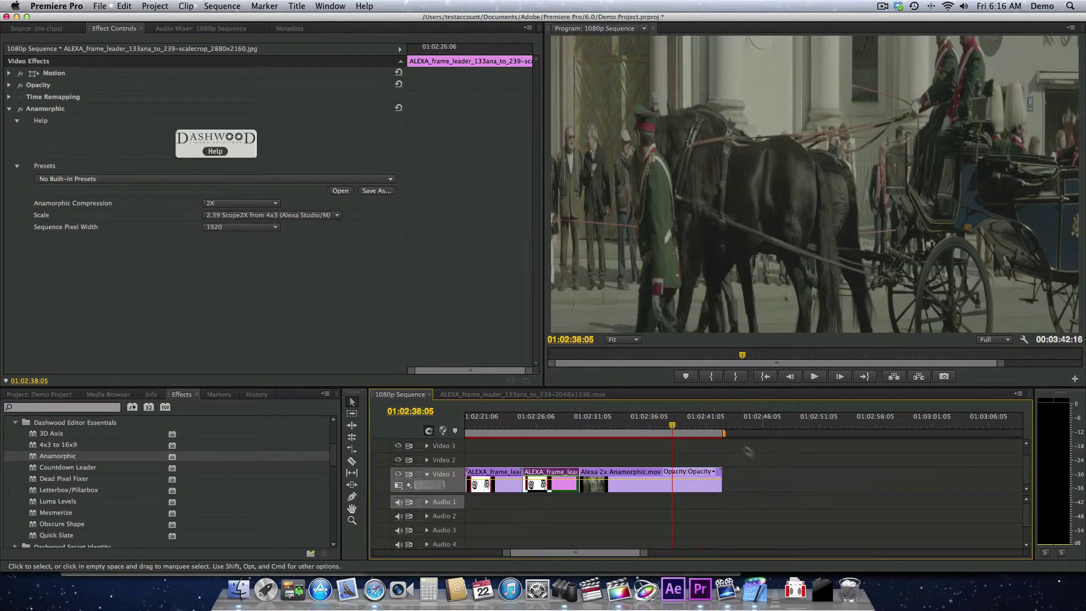
pyautogui.moveTo(683, 423); pyautogui.dragTo(707, 419)
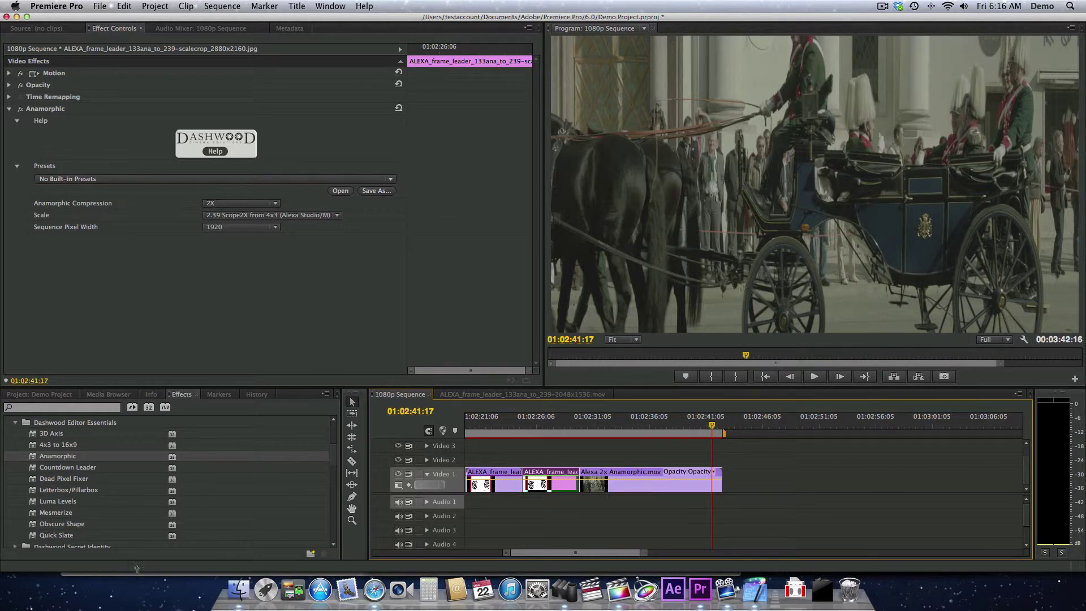
pyautogui.moveTo(32, 458); pyautogui.dragTo(684, 486)
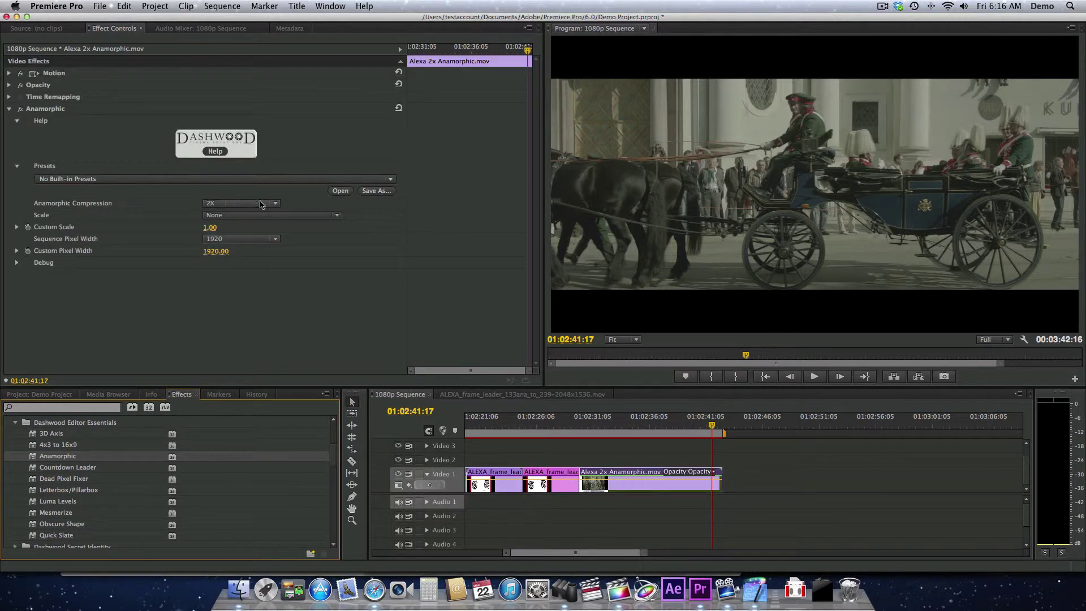
pyautogui.click(234, 215)
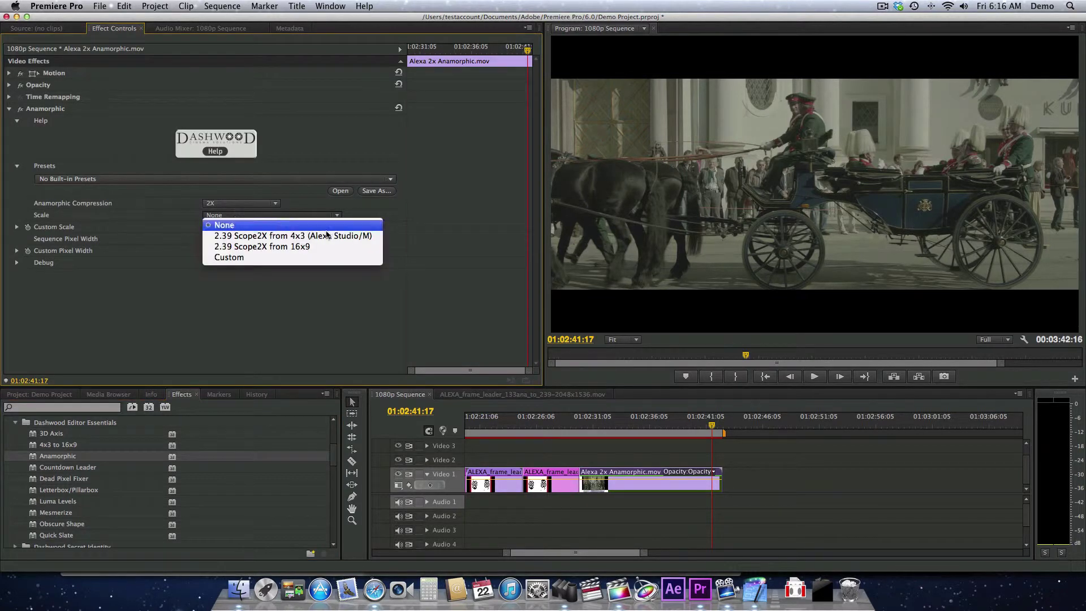
pyautogui.click(355, 238)
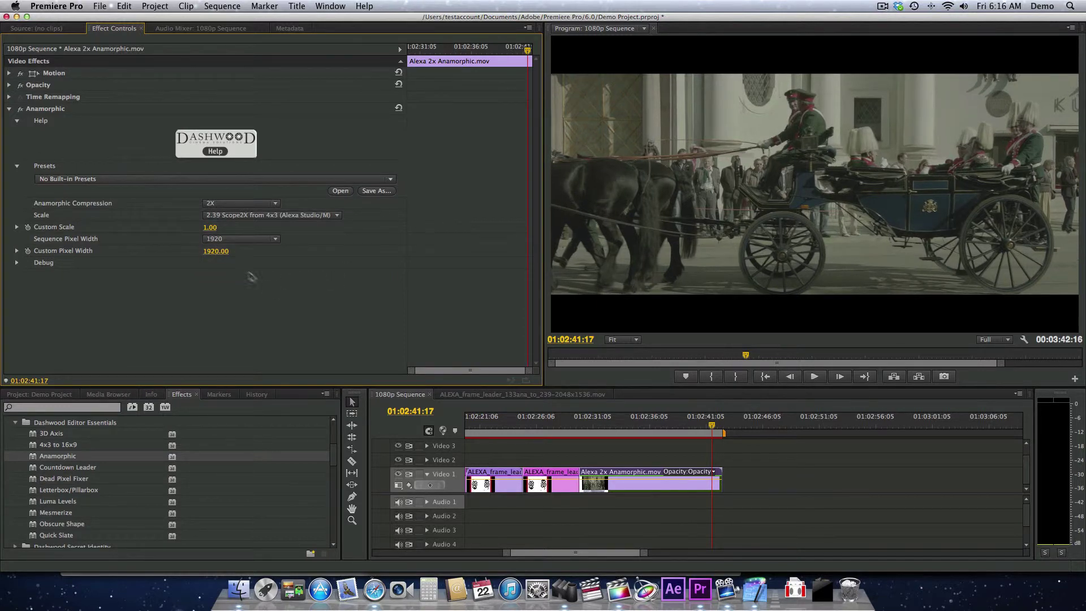
pyautogui.moveTo(694, 426); pyautogui.dragTo(660, 426)
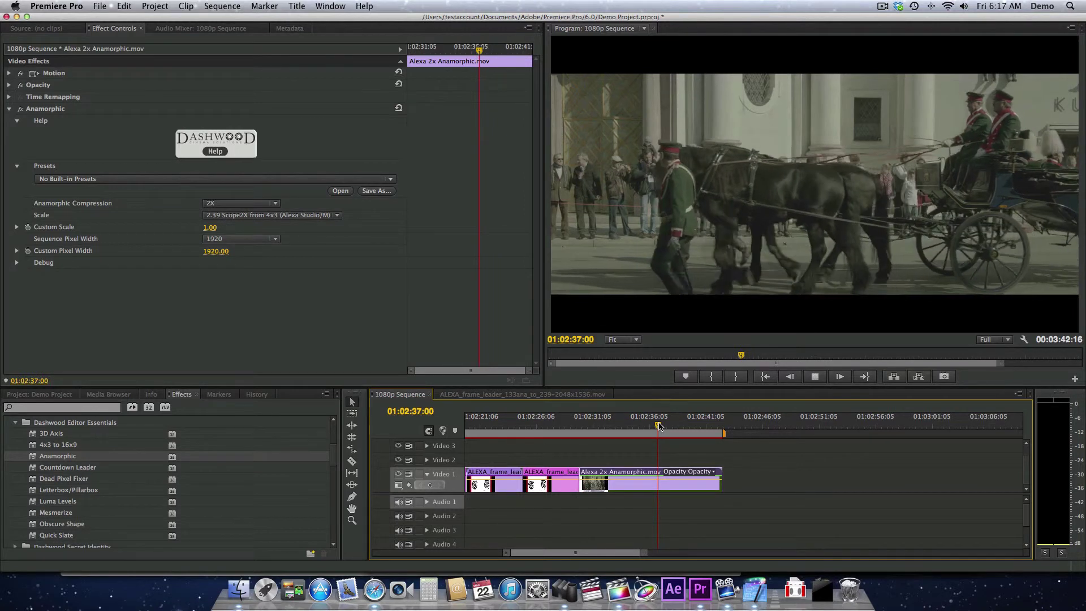
pyautogui.press('space')
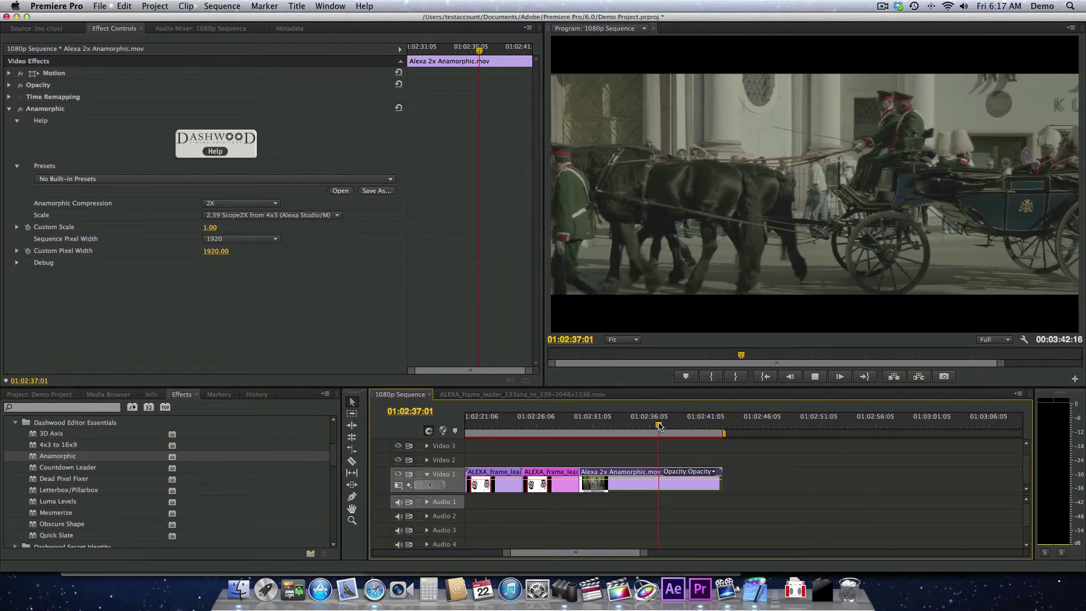